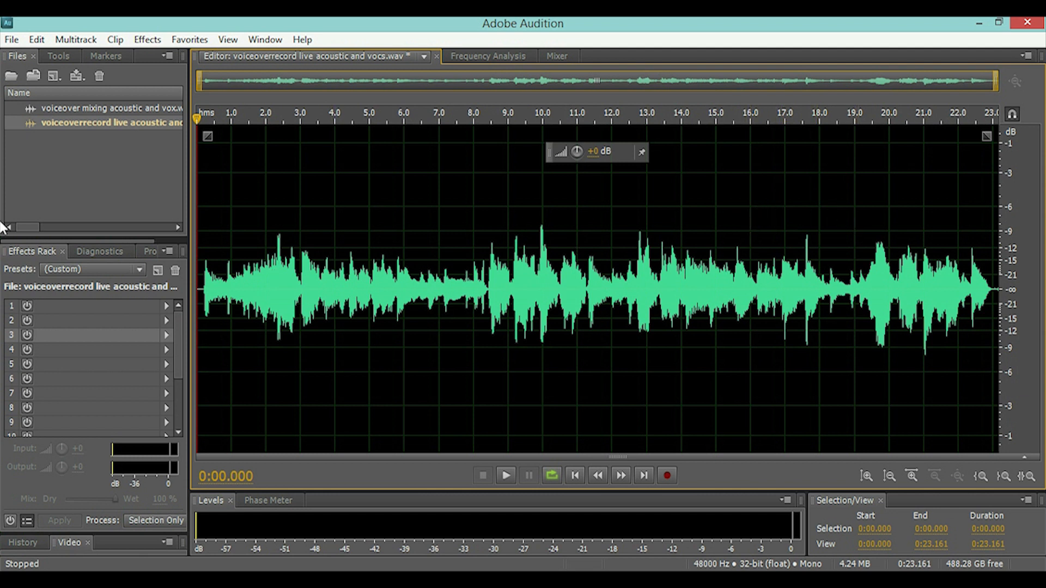
Step: Play the acoustic and vocal recording from the start to check its peak level, and stop after about eleven seconds
drag(203, 118, 188, 121)
click(505, 475)
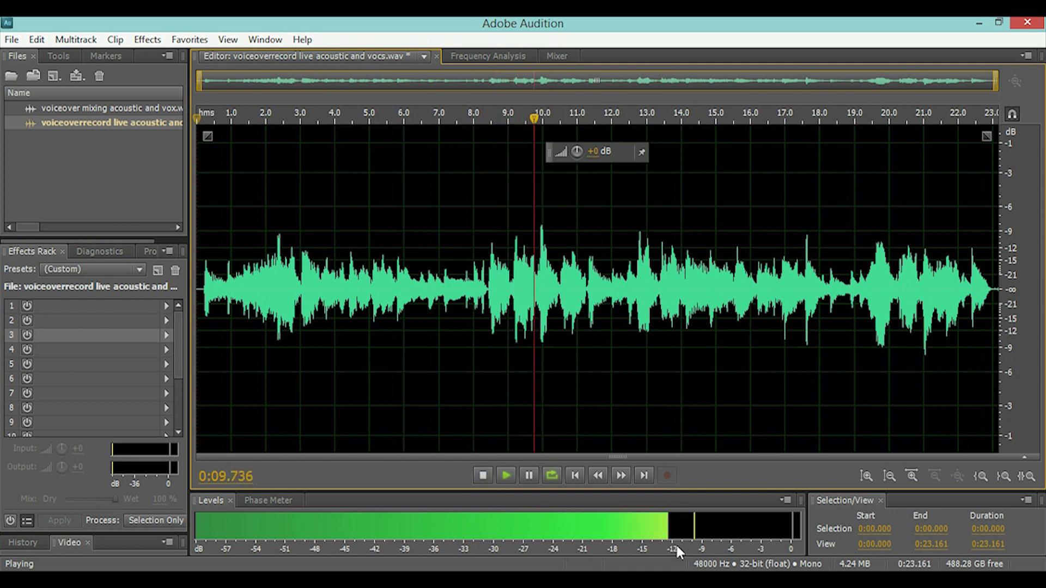
click(482, 474)
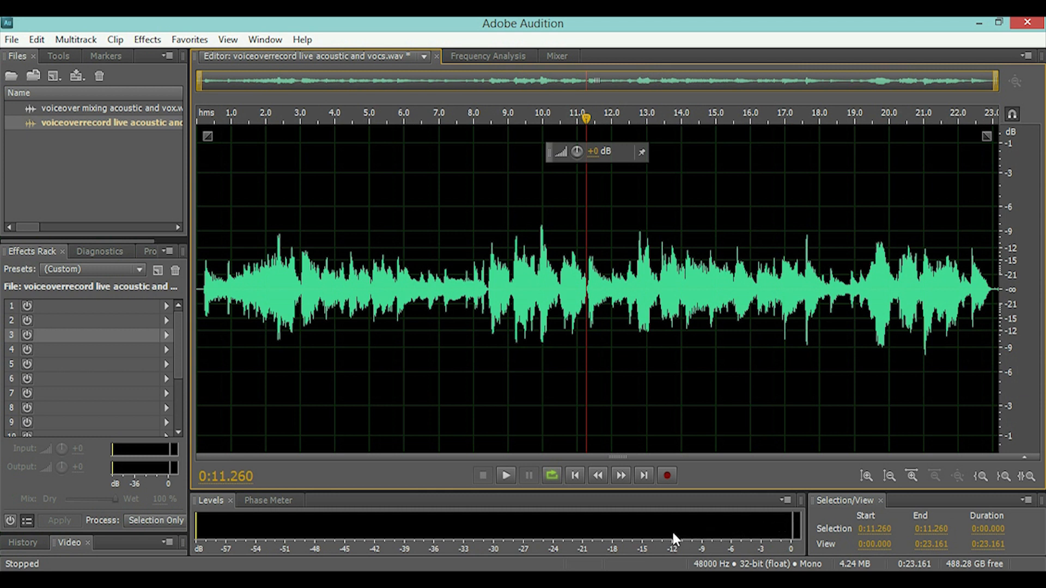
Step: Add a Parametric Equalizer to slot 1 of the effects rack and move its window clear of the file's waveform
click(166, 307)
mouse_move(245, 397)
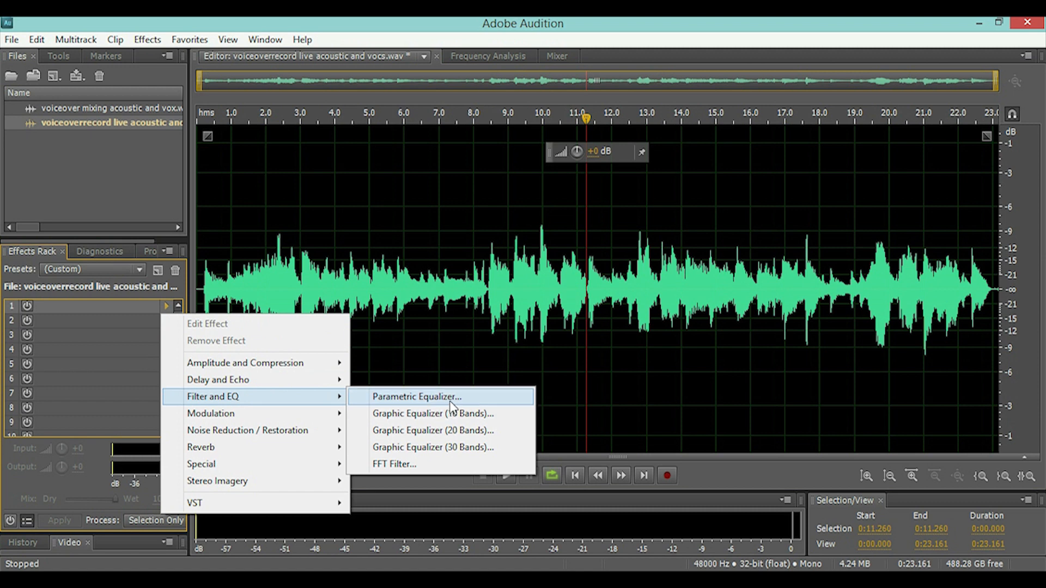
click(412, 402)
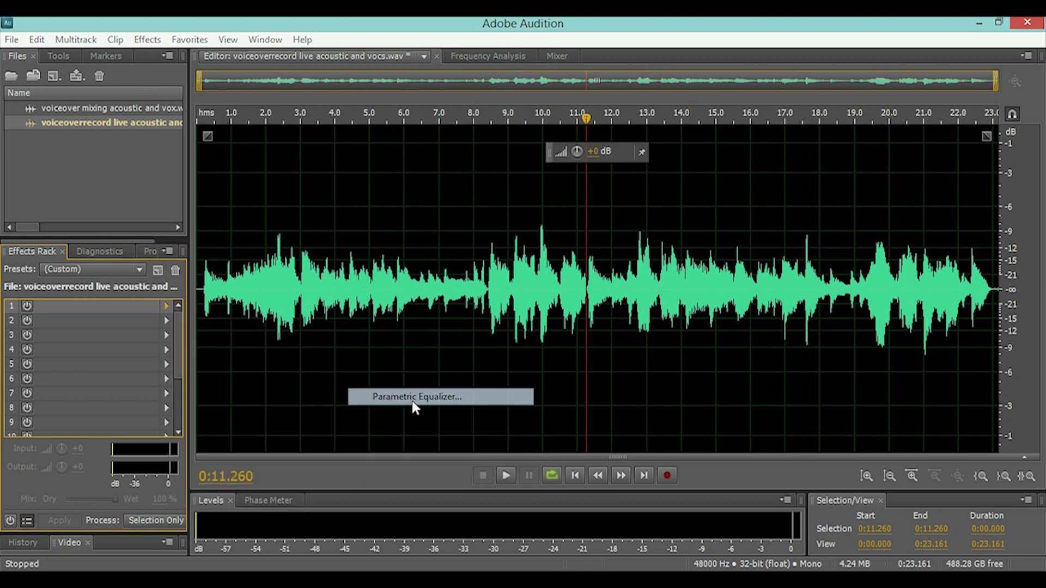
drag(616, 112, 644, 56)
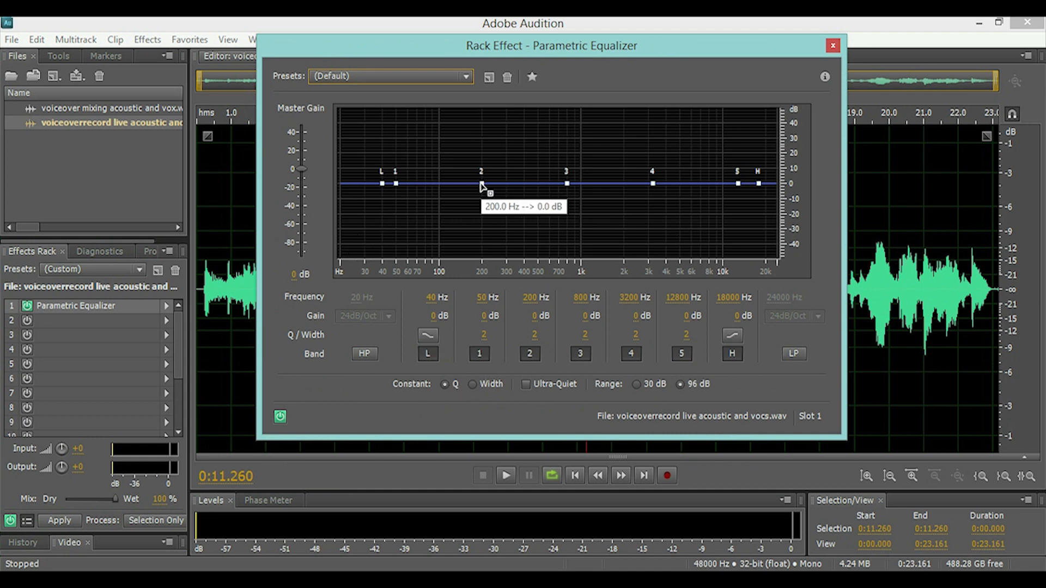
Step: Try a cut of about 11 dB on equalizer band 2 near 200 Hz, and reset its gain to 0 dB
mouse_move(478, 183)
mouse_down()
mouse_move(486, 213)
mouse_move(484, 188)
mouse_move(482, 202)
mouse_up()
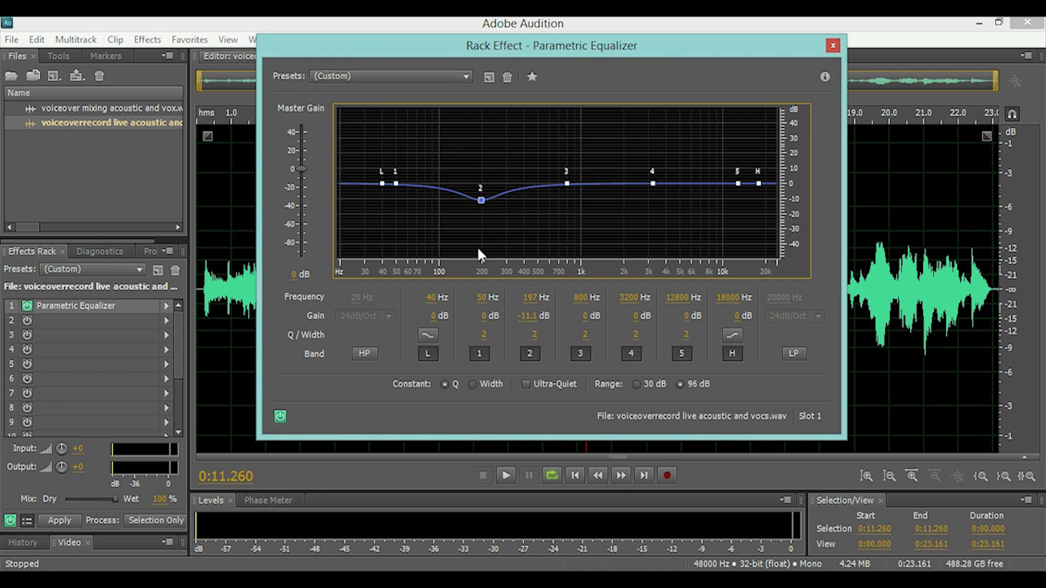
drag(481, 201, 482, 184)
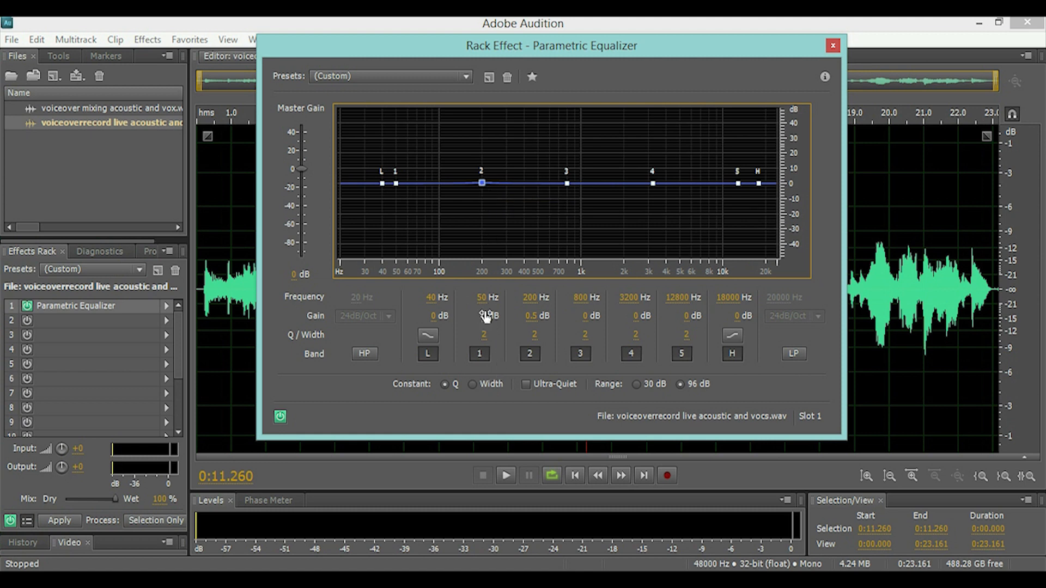
drag(483, 184, 483, 185)
click(527, 316)
key(Return)
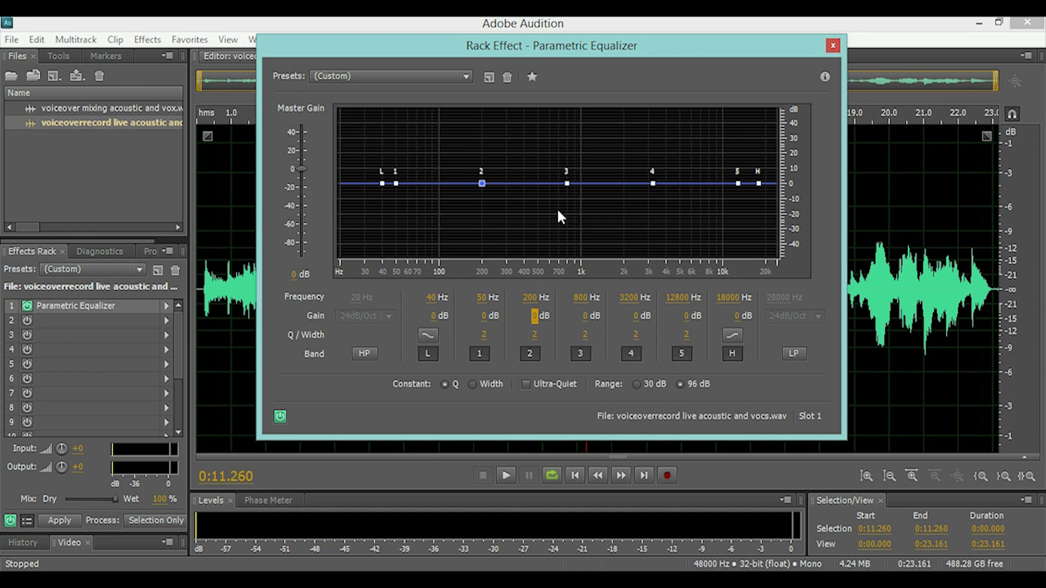
Step: Shape band 2 into a narrow boost at 363 Hz with a Q of 80.2 and a gain of 28.2 dB
drag(481, 183, 517, 182)
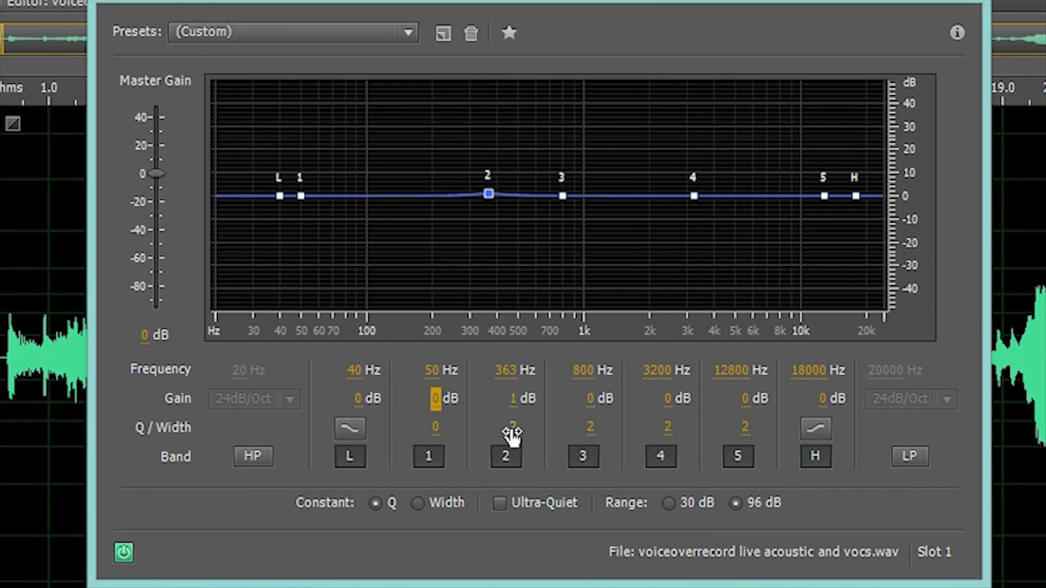
drag(512, 418, 986, 423)
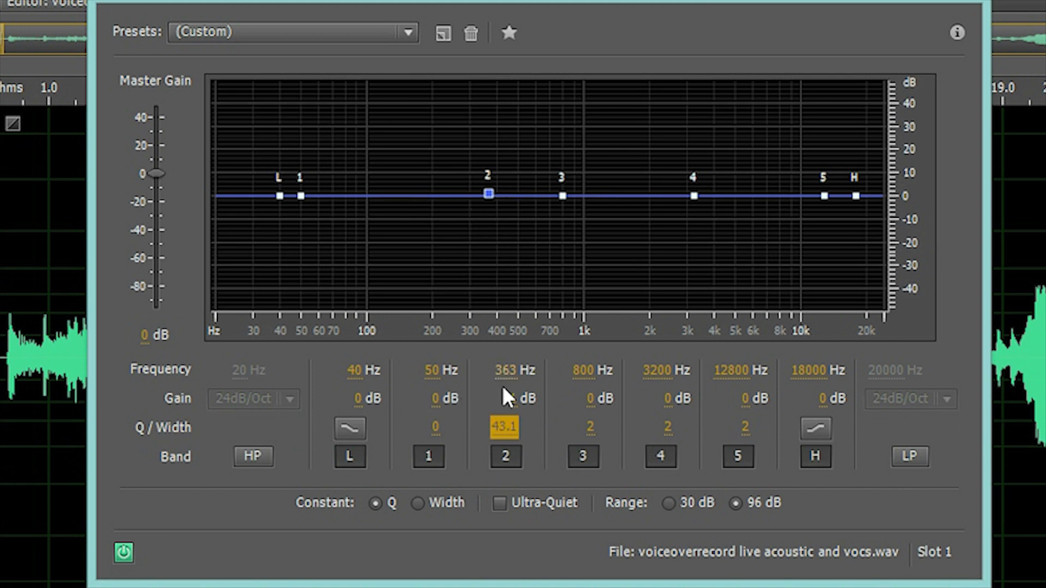
drag(514, 398, 795, 359)
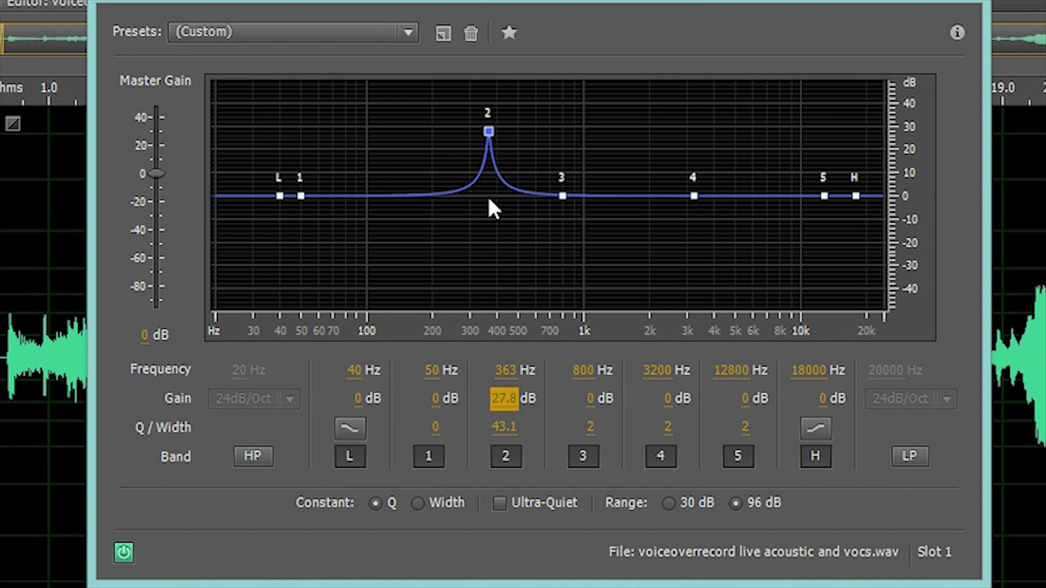
drag(504, 426, 971, 490)
drag(504, 398, 500, 412)
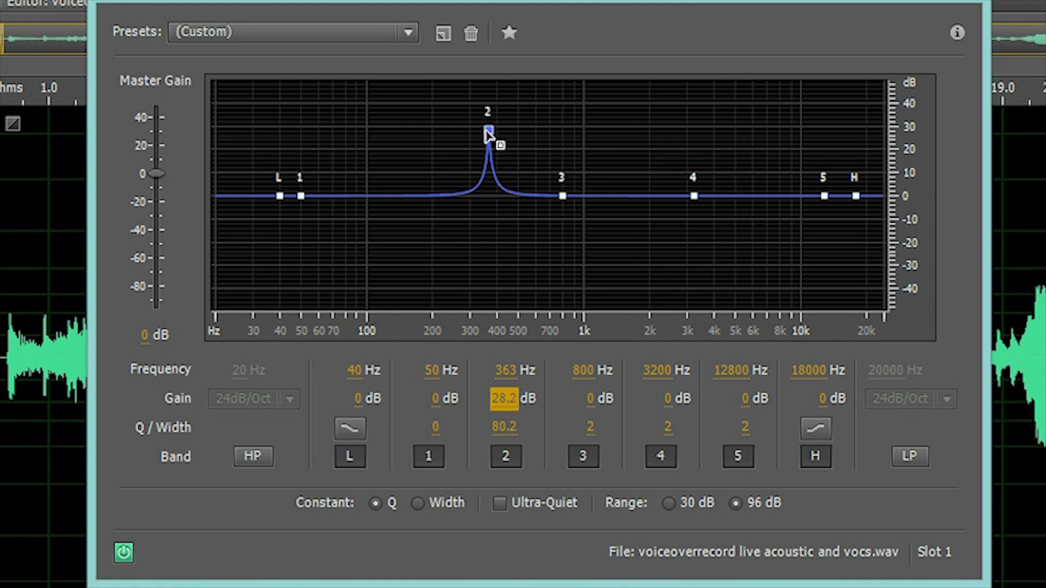
Step: Sweep the band 2 boost through the frequencies during playback, settling on 436 Hz with a gain of 33.6 dB
drag(512, 380, 531, 366)
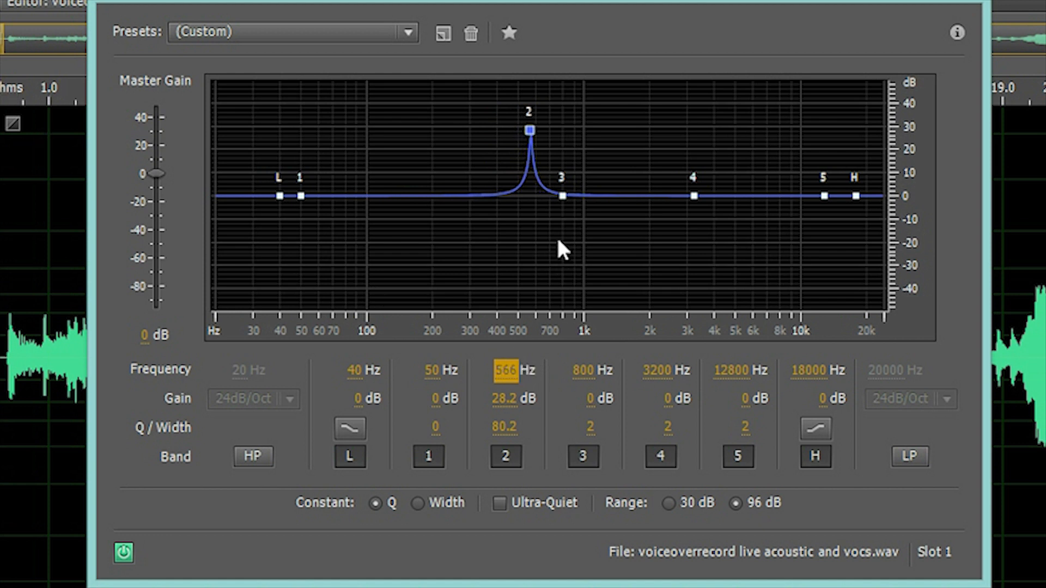
click(44, 97)
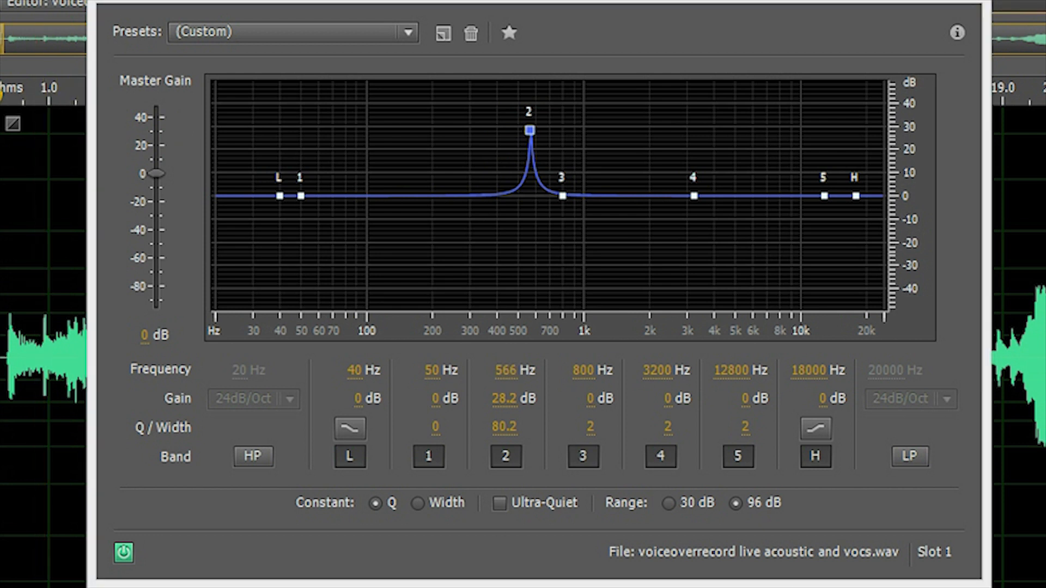
mouse_move(505, 371)
mouse_down()
mouse_move(496, 373)
mouse_move(512, 396)
mouse_move(527, 384)
mouse_move(507, 371)
mouse_move(543, 375)
mouse_move(508, 380)
mouse_up()
drag(506, 374, 518, 372)
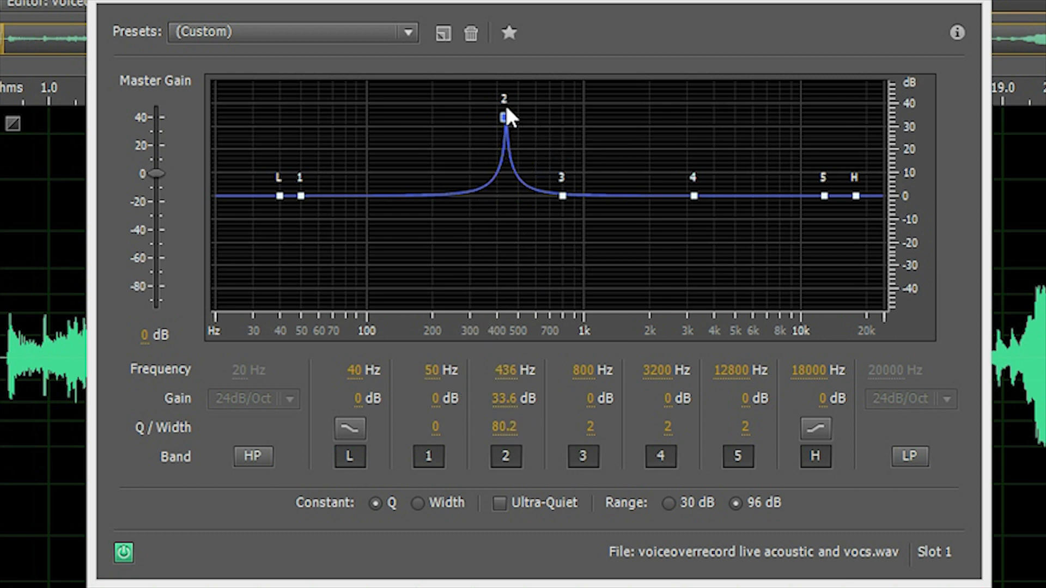
Step: Turn band 2 into a -15.9 dB cut with a Q of 60.2, and play the recording from the start
drag(504, 398, 0, 428)
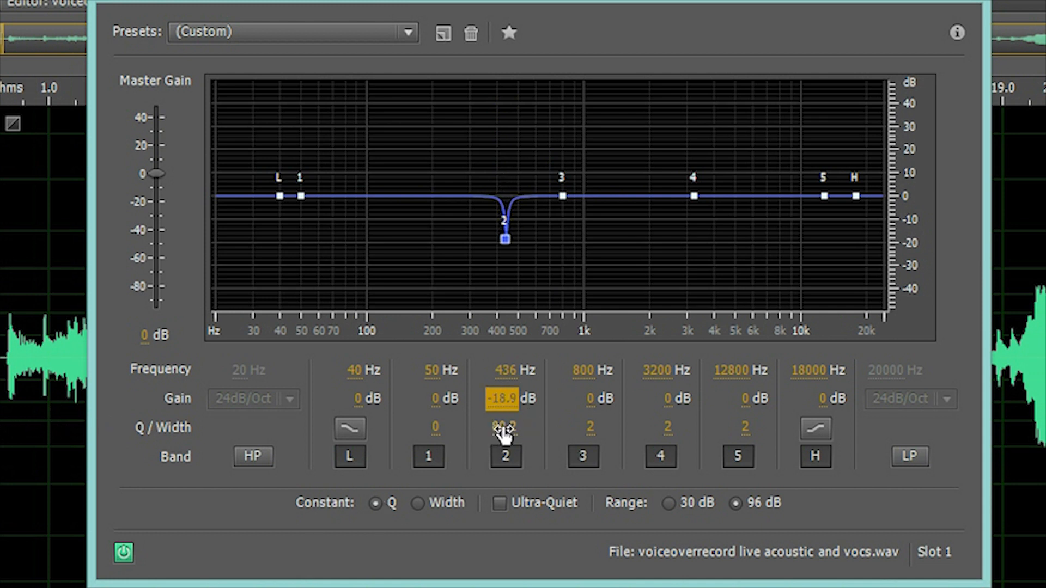
click(505, 430)
drag(505, 399, 350, 457)
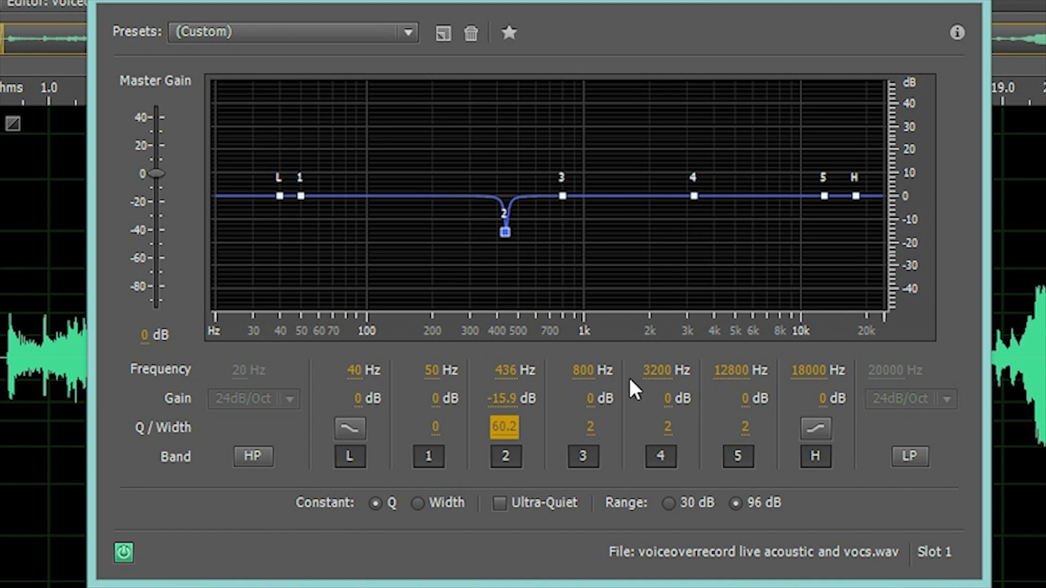
drag(43, 98, 1, 98)
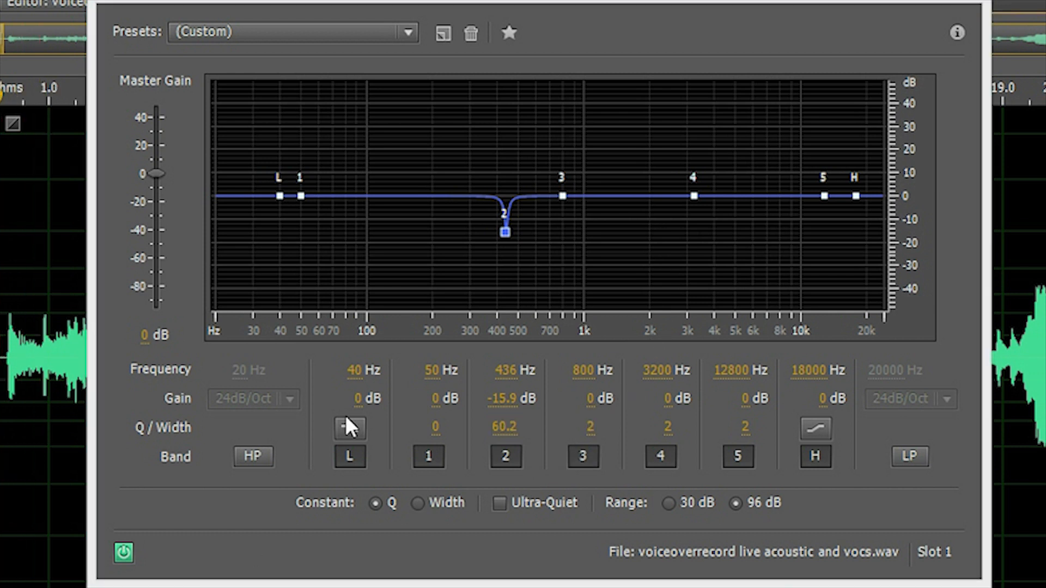
key(space)
Step: Sweep band 3 as a 34.2 dB boost with a Q of 37.5 to 979 Hz, and set its gain to -15.5 dB
drag(590, 429, 986, 444)
drag(590, 398, 980, 389)
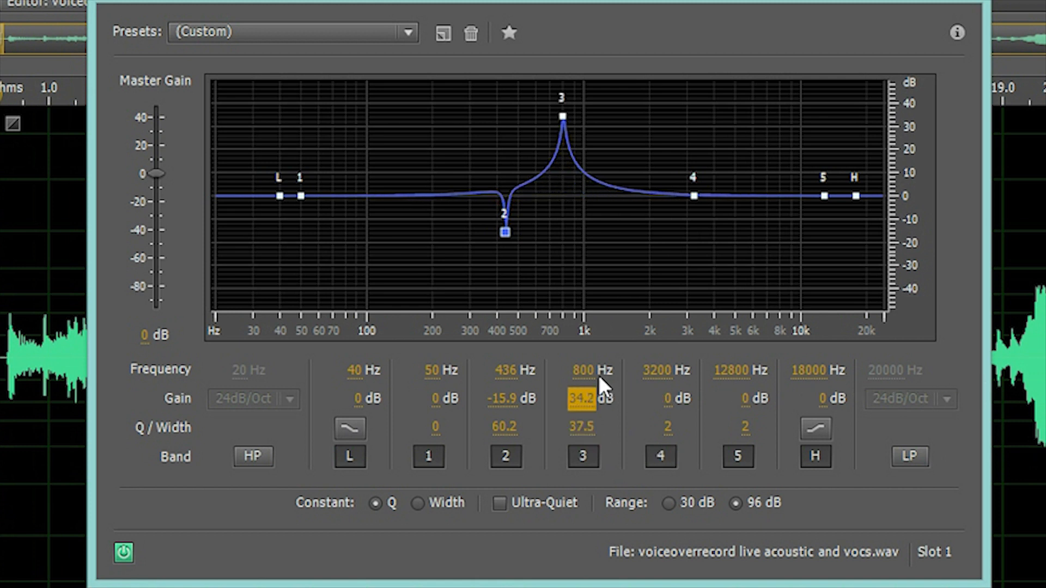
click(582, 372)
drag(585, 381, 599, 375)
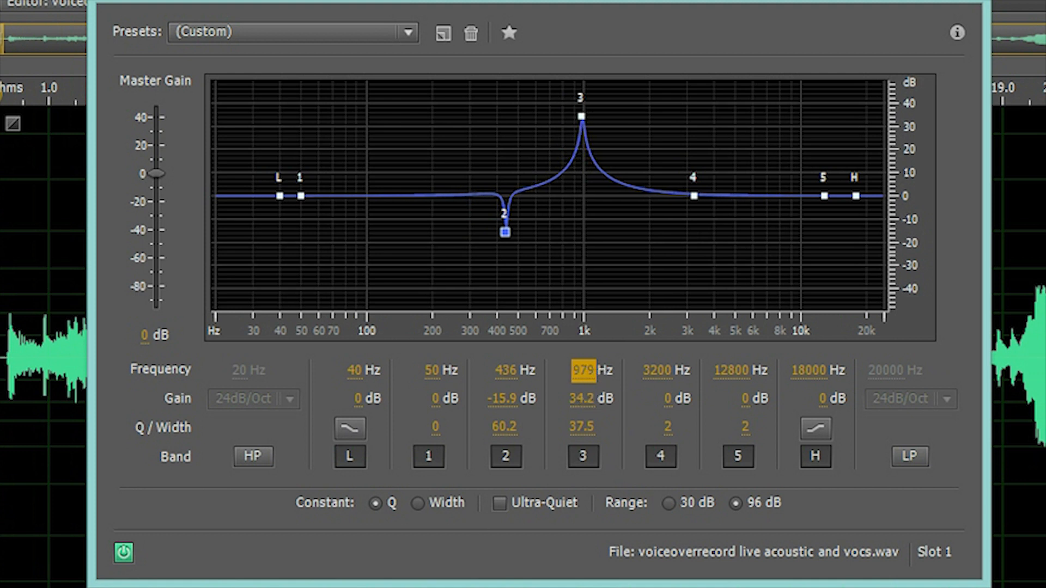
click(470, 586)
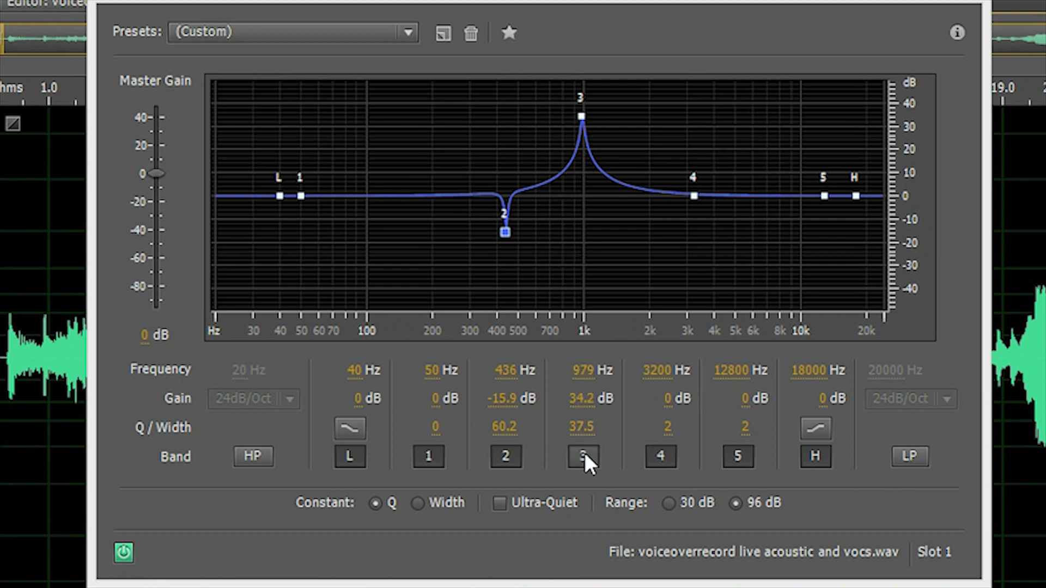
drag(582, 400, 523, 399)
drag(60, 410, 21, 418)
Step: Set equalizer band 4 to 2019 Hz with a Q of 13.4 and a gain of -9.6 dB while listening
drag(694, 197, 651, 198)
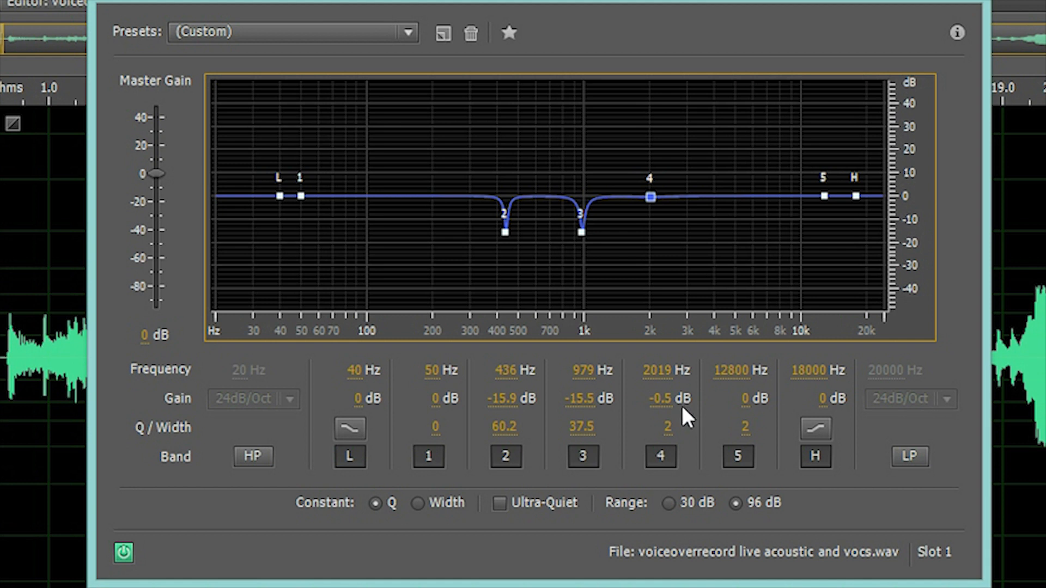
drag(665, 428, 784, 422)
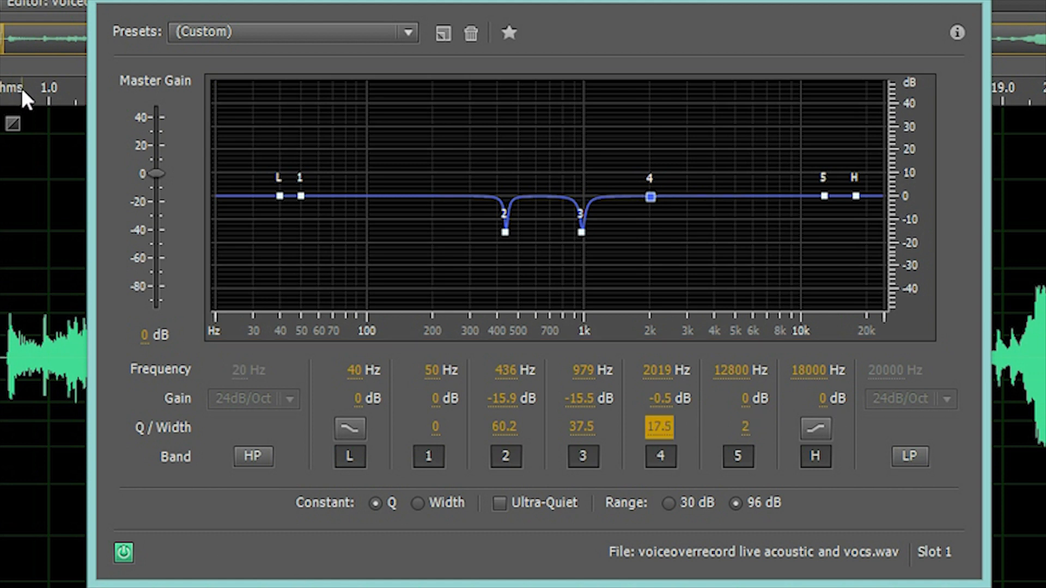
click(4, 93)
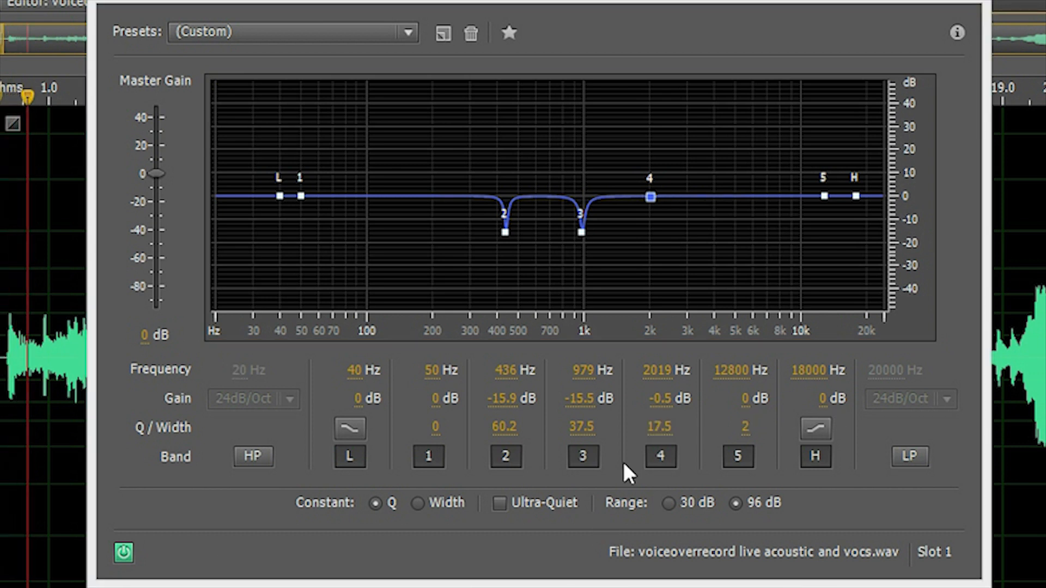
click(660, 401)
drag(661, 405, 655, 494)
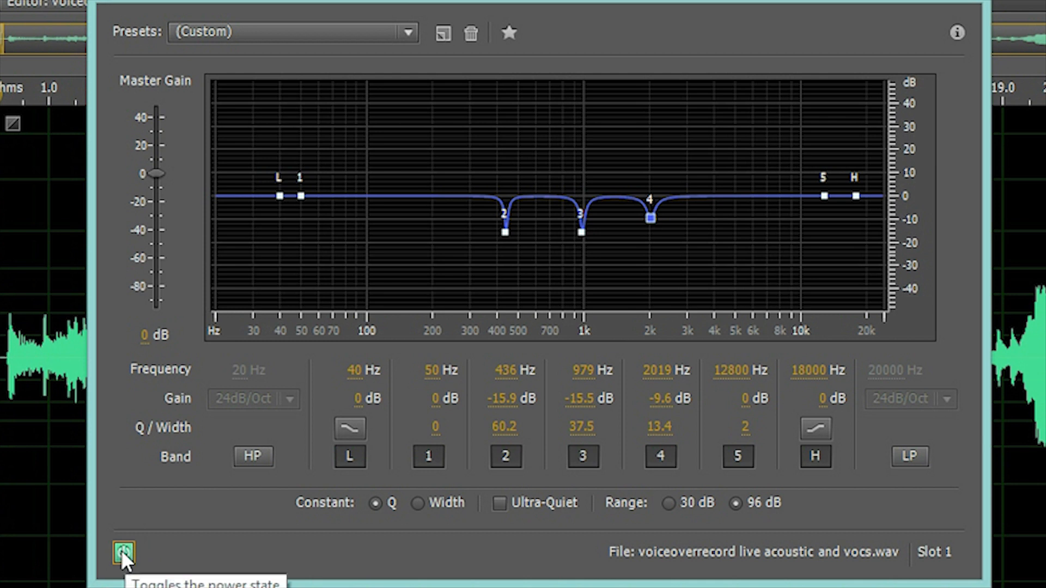
Step: Compare the sound with the equalizer bypassed, deepen band 4's cut to -11.6 dB, and close the equalizer
click(123, 552)
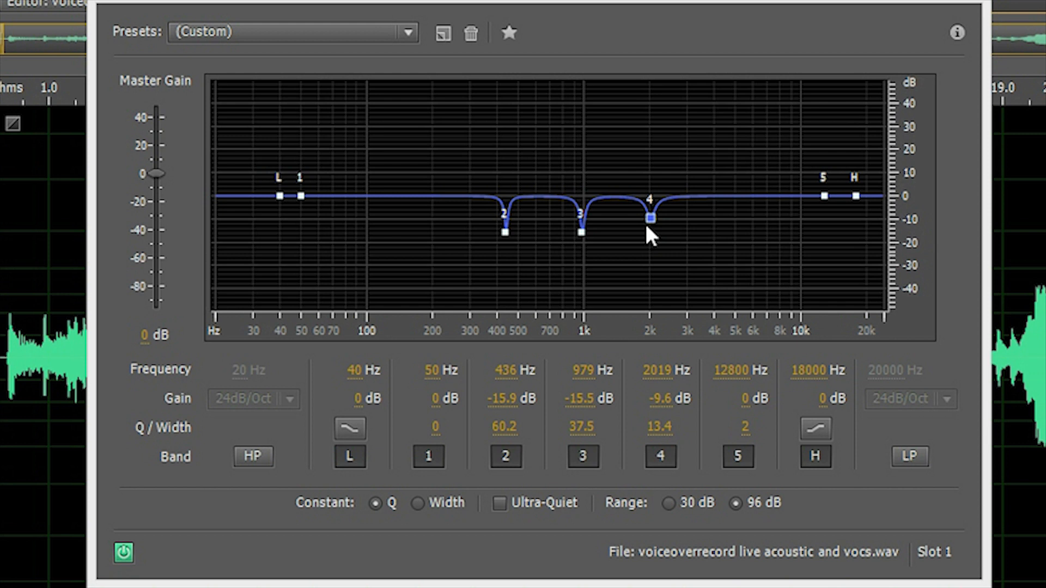
drag(649, 215, 651, 224)
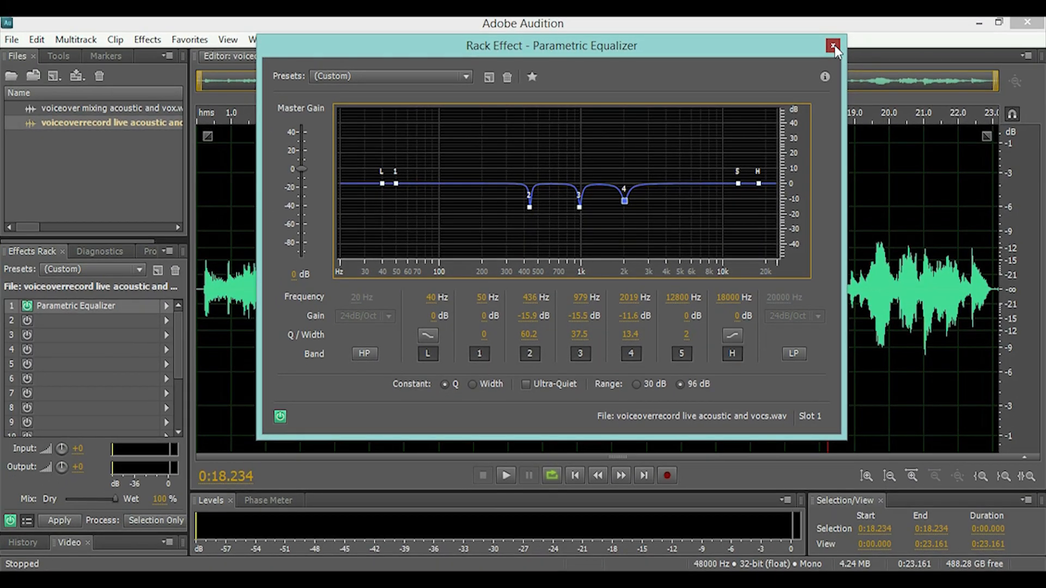
click(833, 46)
Step: Add a Tube-modeled Compressor to slot 2 of the effects rack and move its window off the middle of the waveform
click(165, 320)
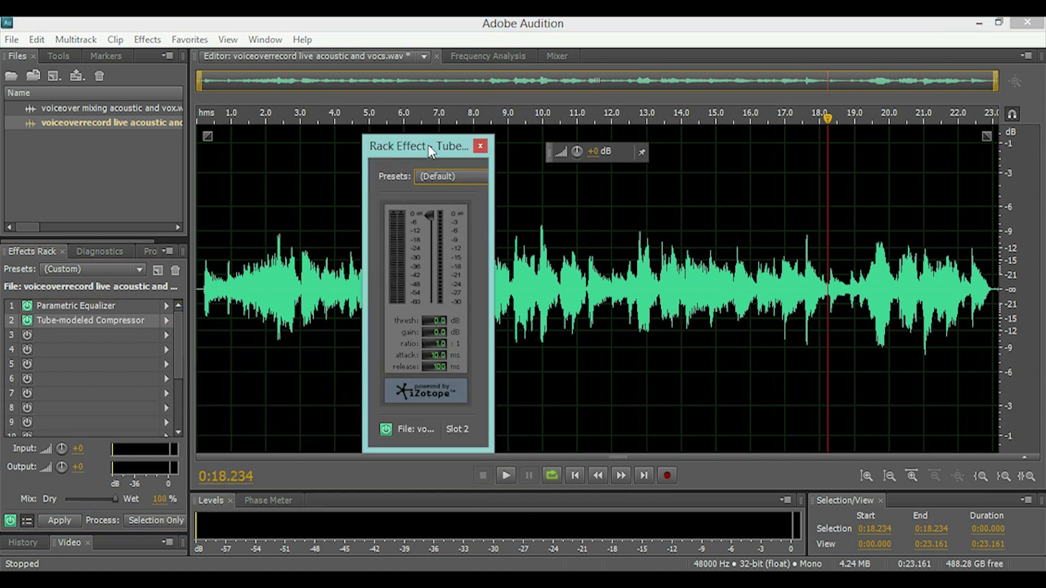
drag(428, 145, 267, 125)
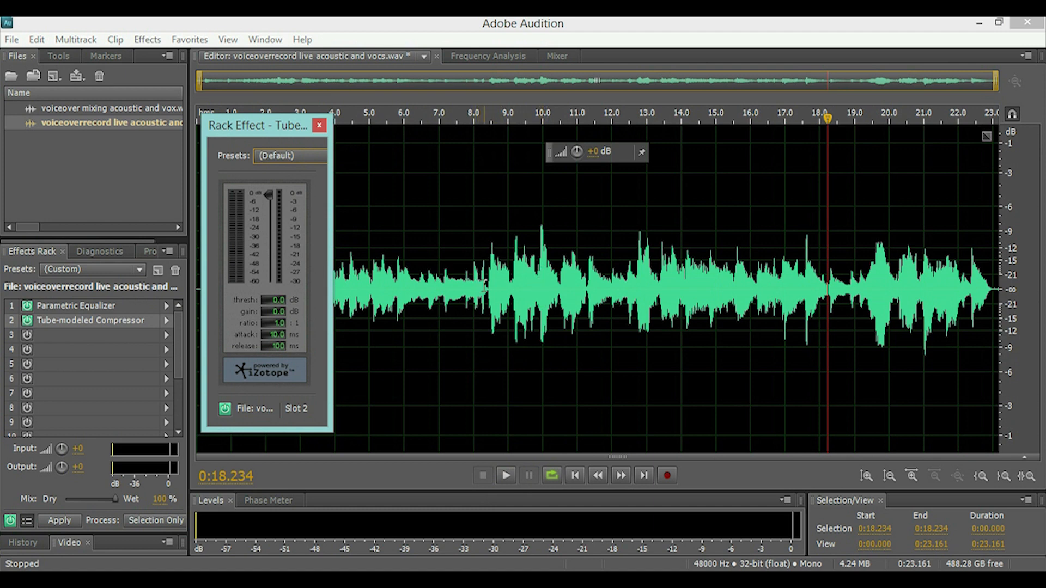
Step: Play the loudest passage from about 8.3 seconds to check its peak level, and stop playback
click(483, 285)
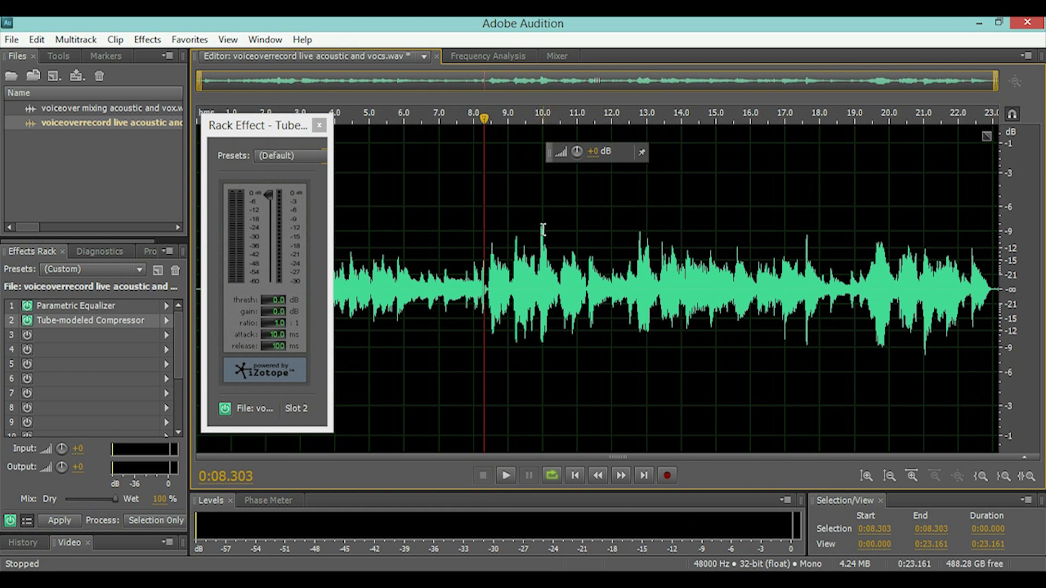
click(506, 475)
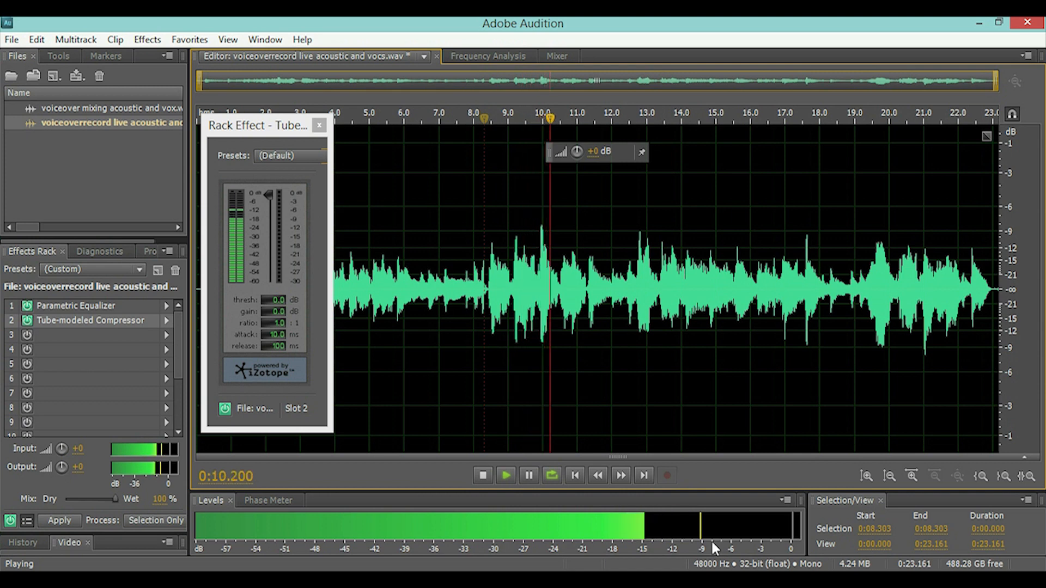
click(479, 476)
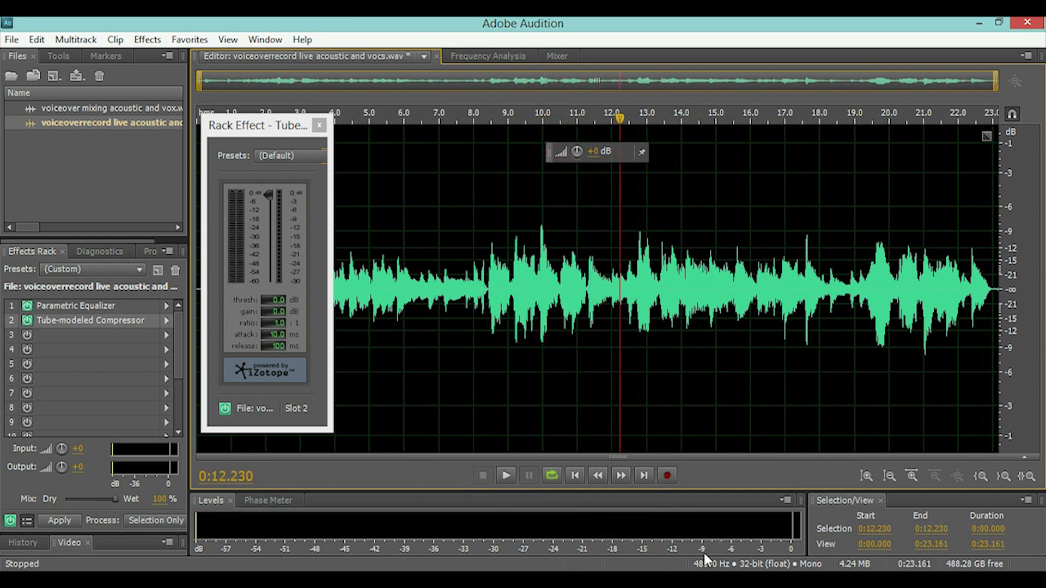
Step: Set the compressor's ratio to 2.0 and its threshold to -27.4 dB, and place the playhead at 8 seconds
drag(277, 323, 292, 325)
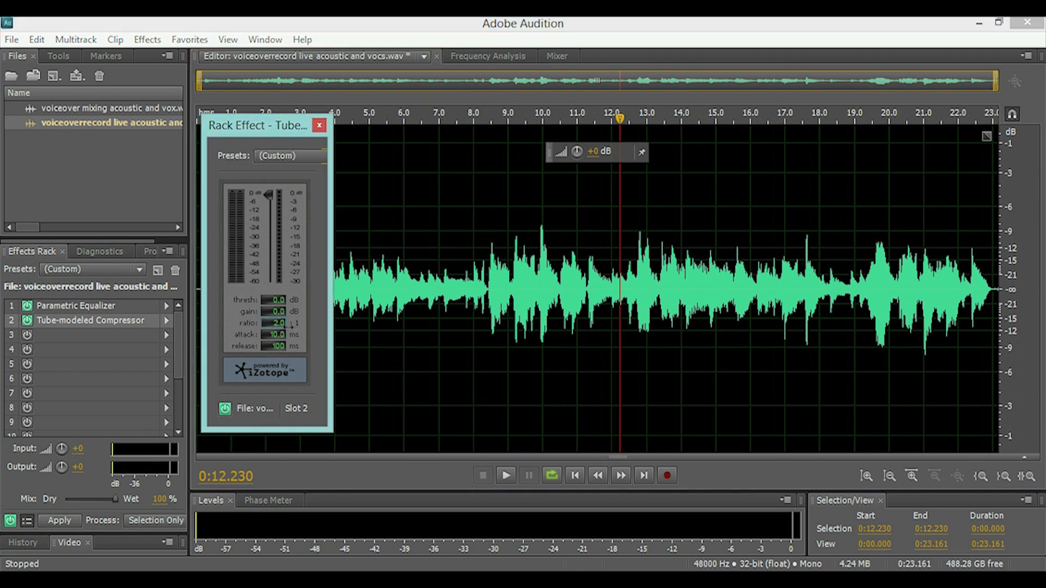
drag(267, 194, 269, 234)
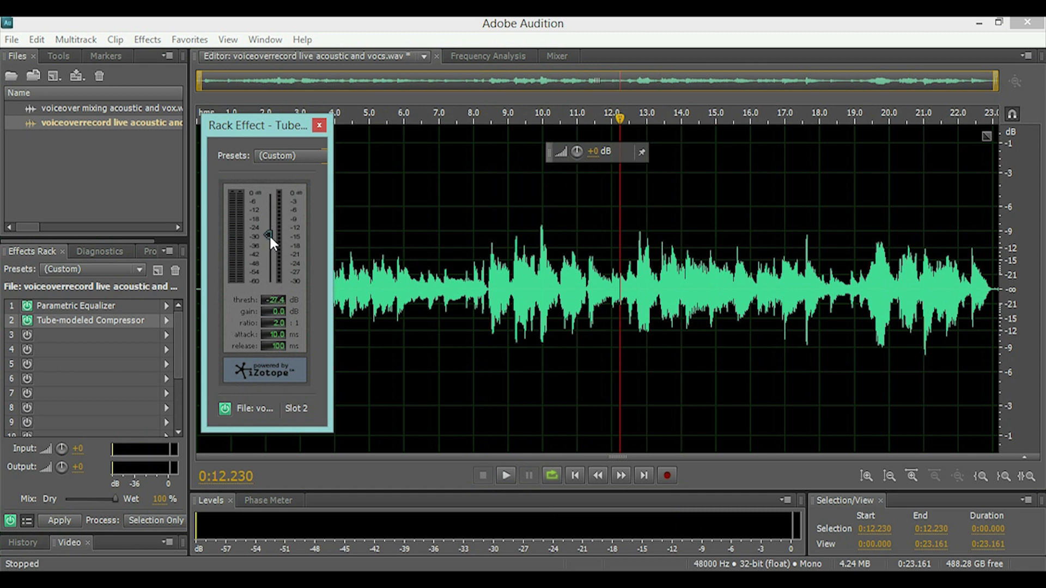
click(477, 257)
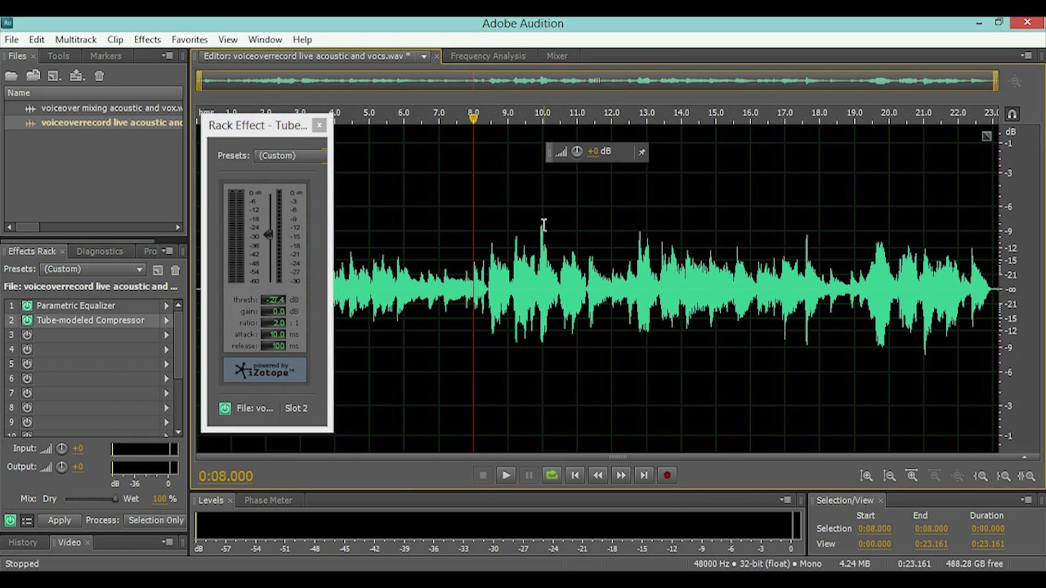
Step: Play the recording from 8 seconds to check the compressed peak level, and stop playback
click(505, 475)
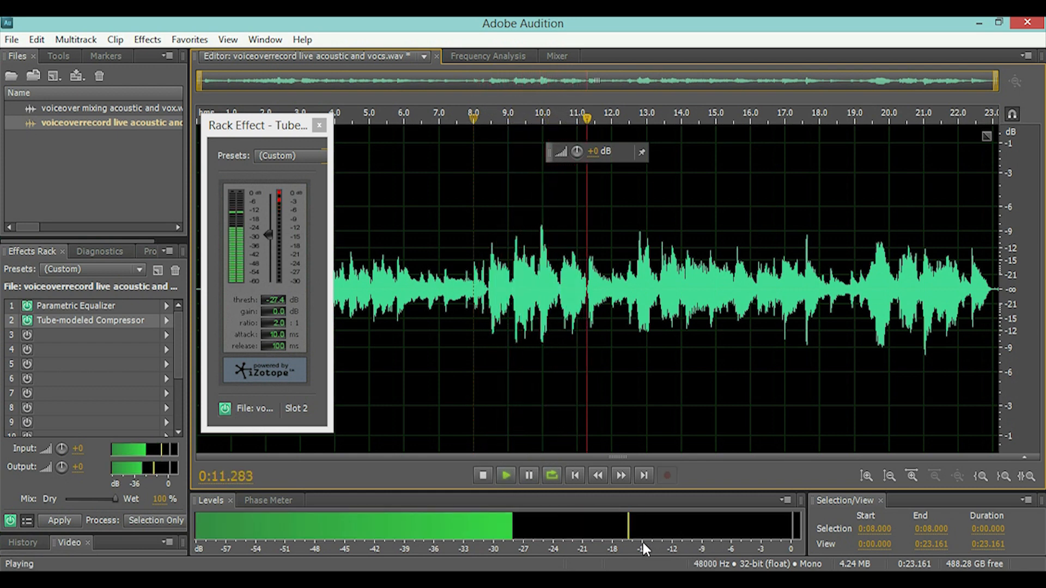
key(space)
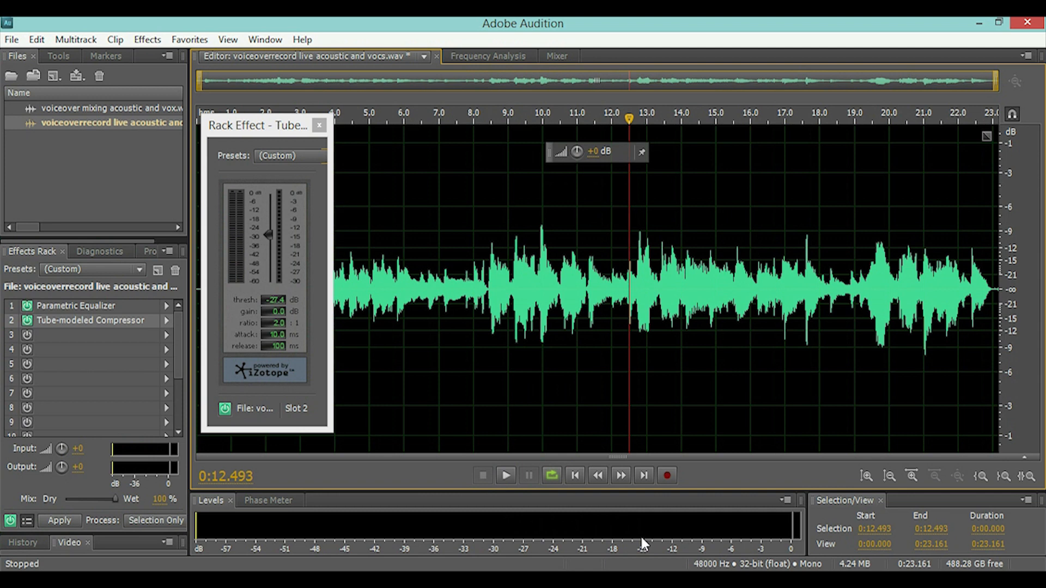
click(639, 534)
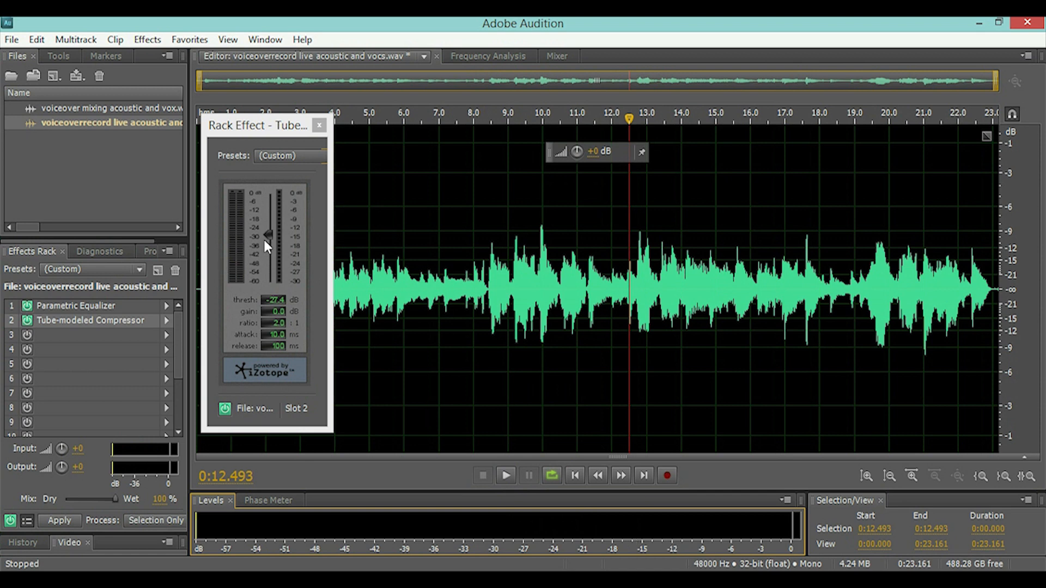
Step: Set the compressor's ratio to 1.6 and its threshold to -17.9 dB while playing from about 6.3 seconds
drag(273, 230, 270, 227)
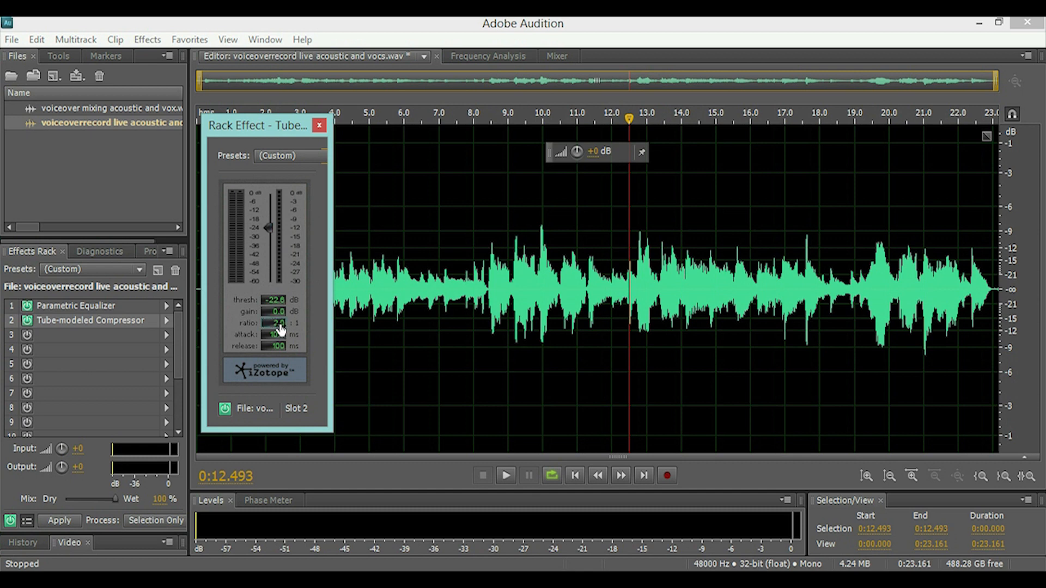
drag(280, 330, 283, 324)
drag(279, 325, 285, 323)
drag(273, 300, 299, 307)
drag(267, 227, 268, 210)
drag(269, 225, 269, 224)
drag(266, 227, 271, 214)
click(415, 123)
click(505, 479)
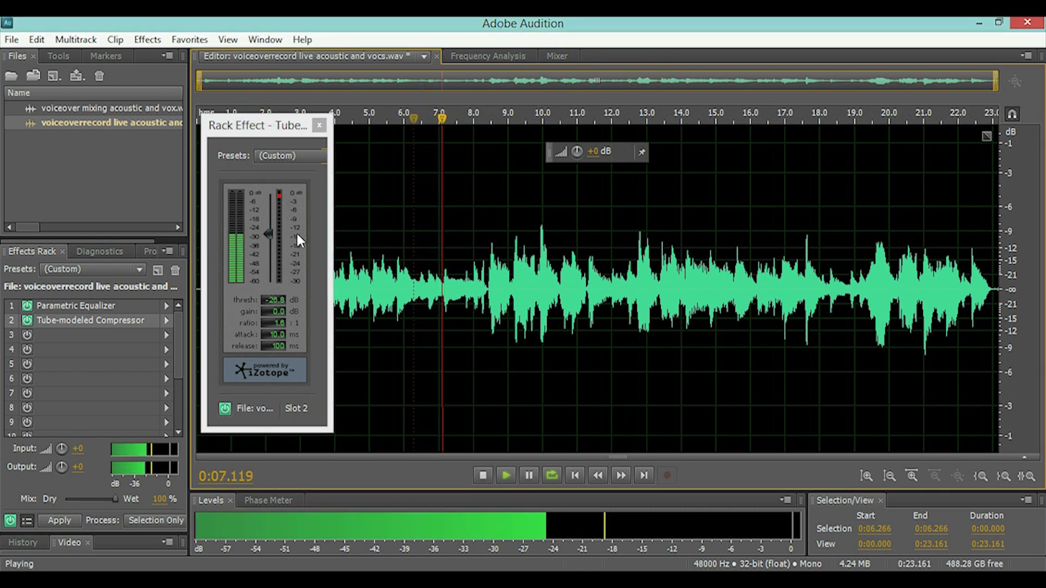
drag(269, 232, 271, 219)
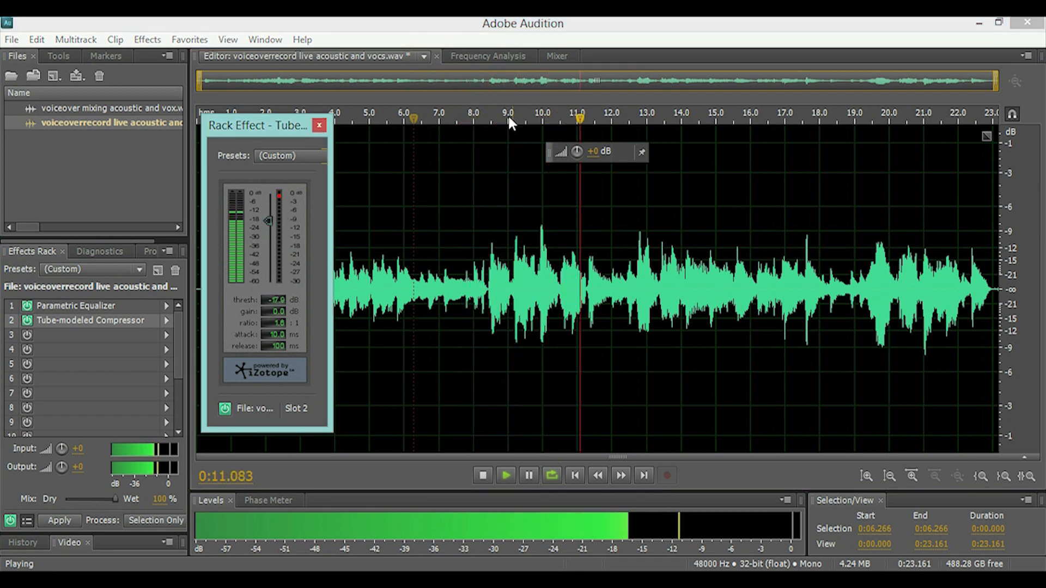
Step: Replay the loud passage from about 7 seconds to check the gain reduction, and stop playback
click(450, 114)
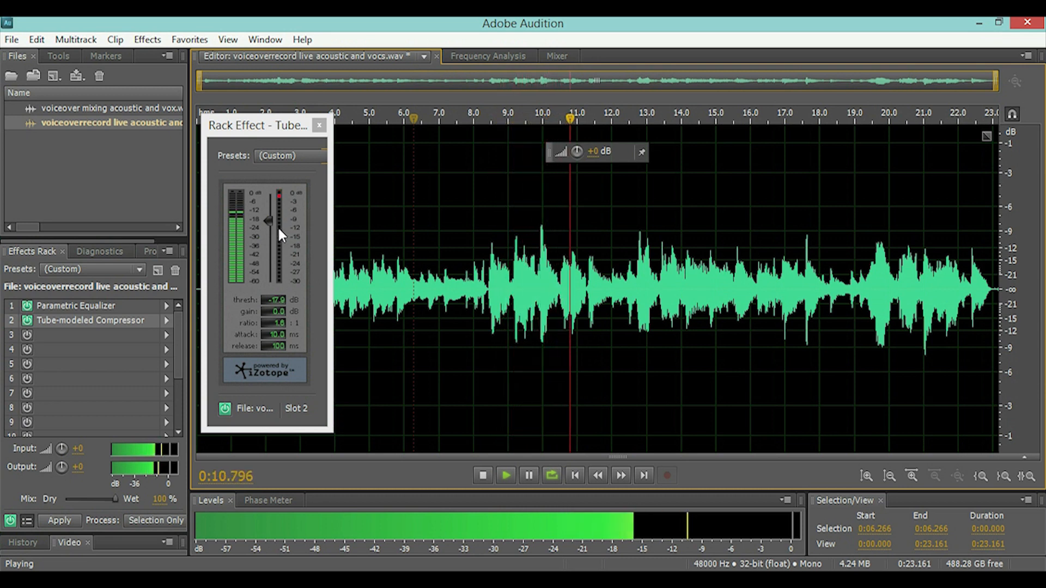
click(505, 476)
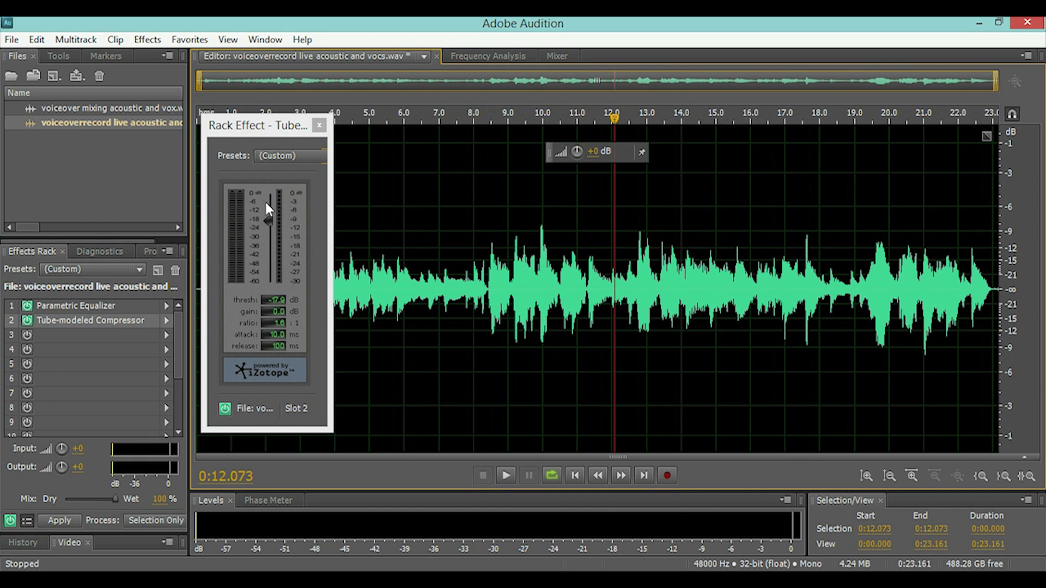
click(282, 197)
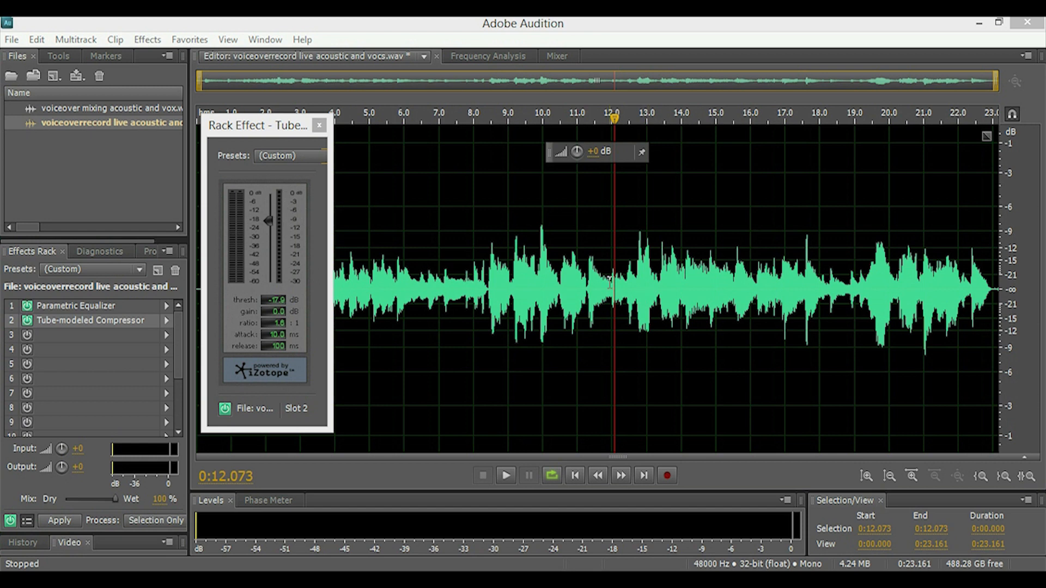
Step: Add a Studio Reverb to slot 3 of the effects rack and move its window off the middle of the waveform
click(473, 370)
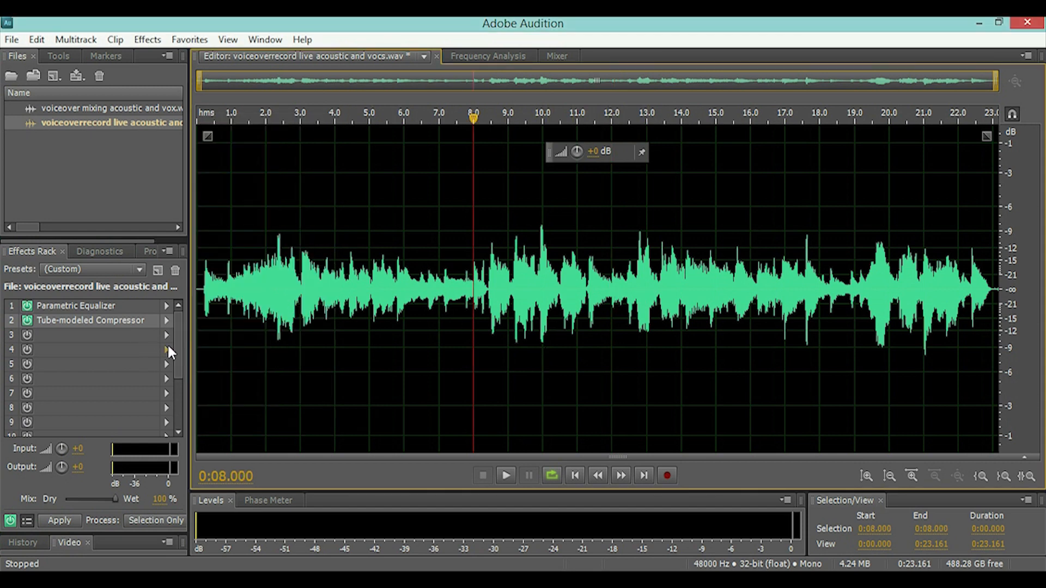
click(164, 334)
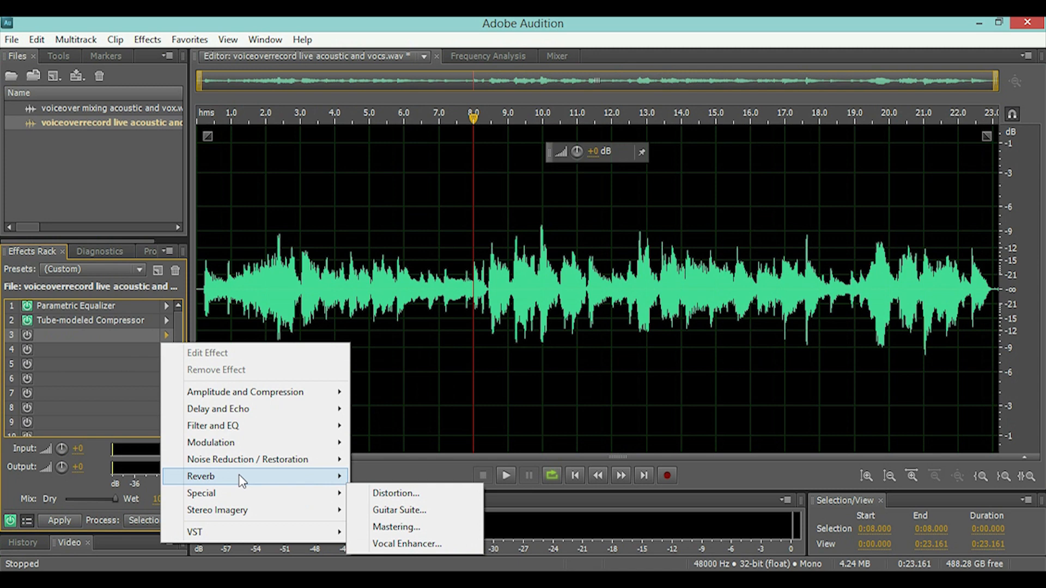
mouse_move(218, 476)
click(382, 527)
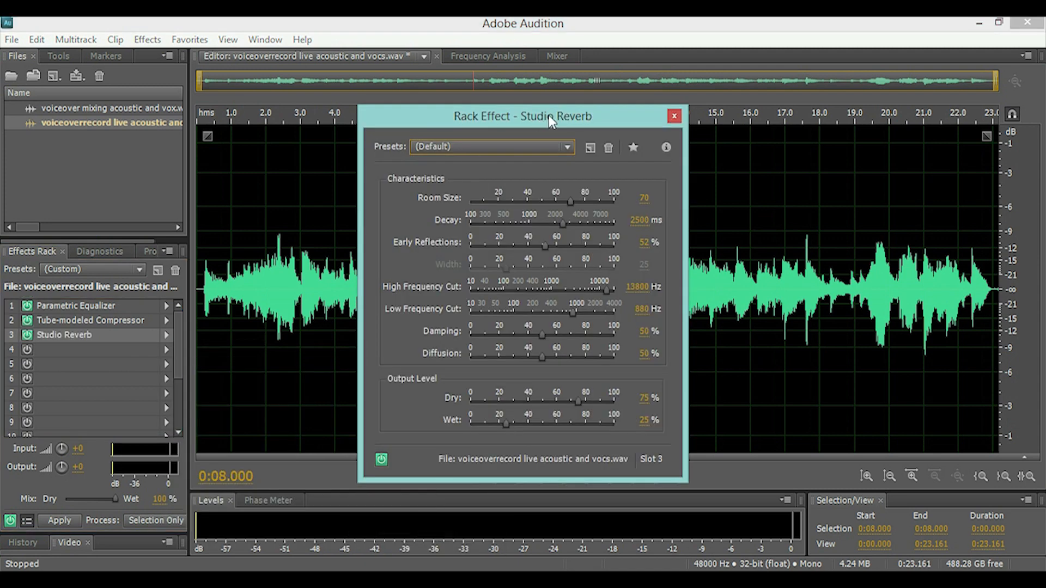
drag(548, 115, 249, 101)
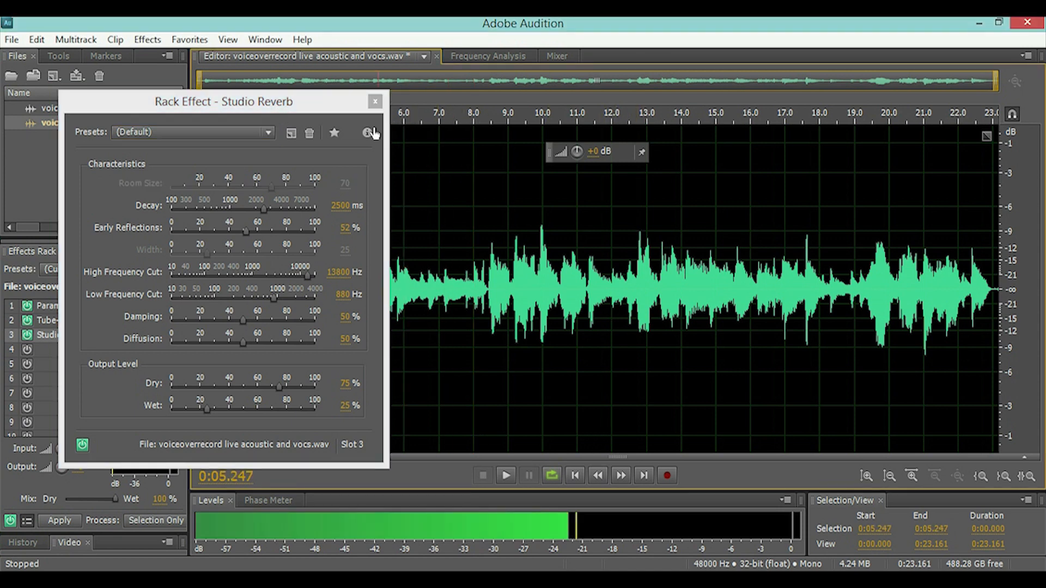
Step: Play from the start and set the reverb's decay to 3712.3 ms and its dry level to 84%, slightly lowering the wet level
key(space)
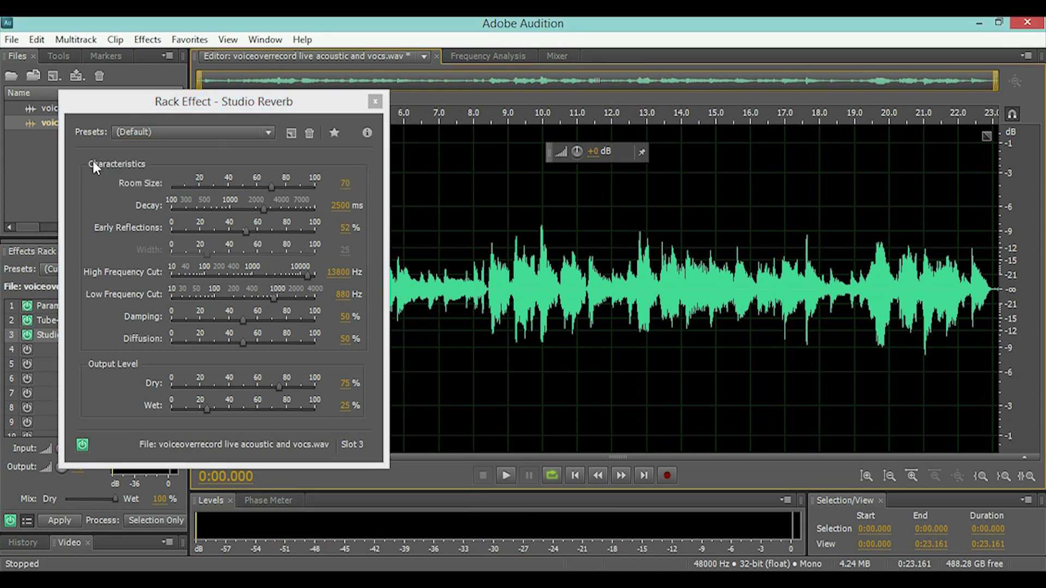
click(505, 477)
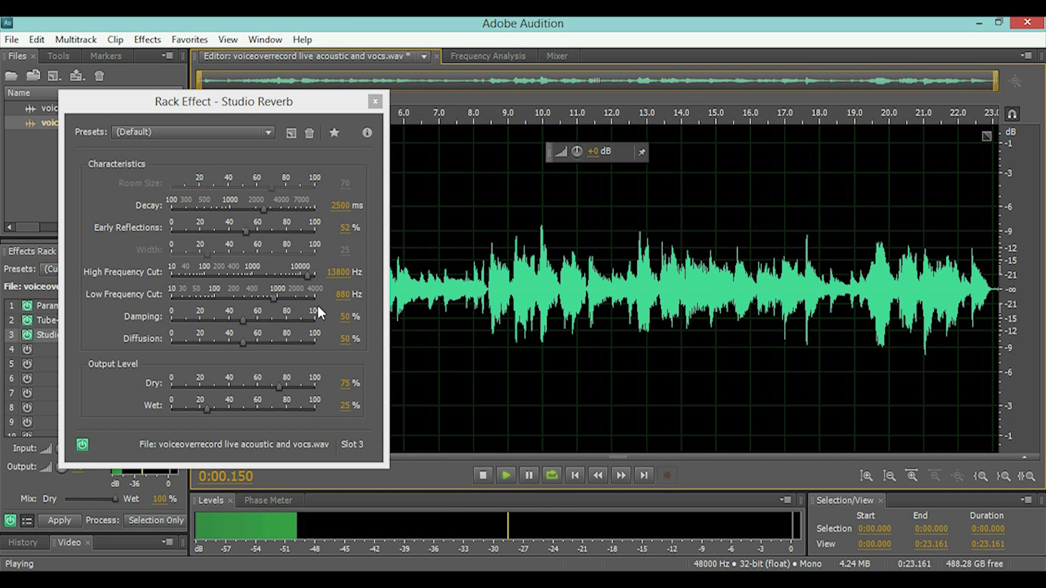
mouse_move(265, 207)
mouse_down()
mouse_move(306, 210)
mouse_move(278, 210)
mouse_up()
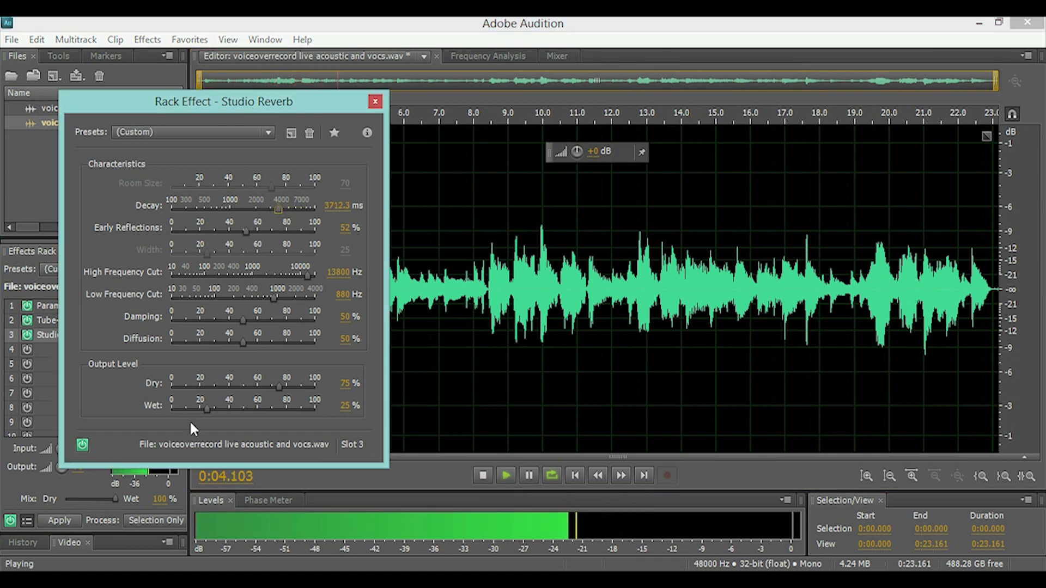
drag(205, 406, 197, 407)
drag(279, 386, 292, 387)
Step: Try the reverb's wet level at 90.4% and 56.4%, restart playback from the beginning, and settle on 21.8%
drag(198, 406, 301, 408)
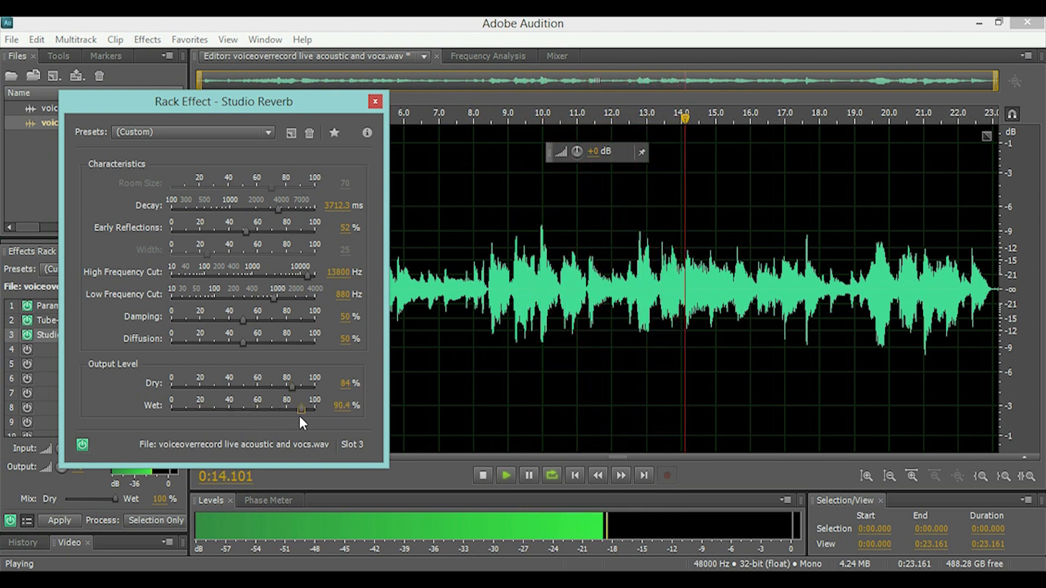
drag(298, 415, 250, 415)
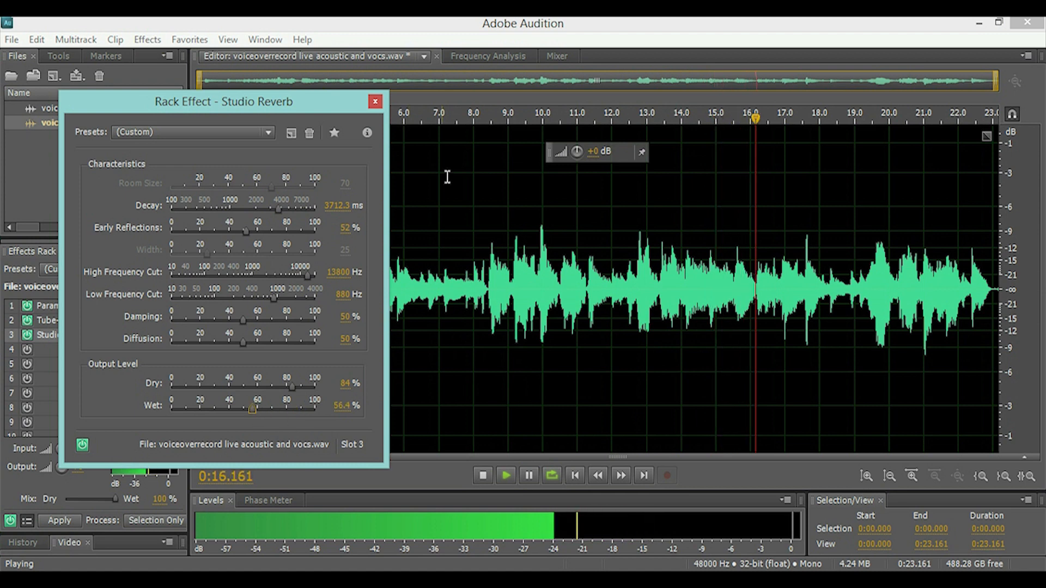
drag(459, 119, 106, 141)
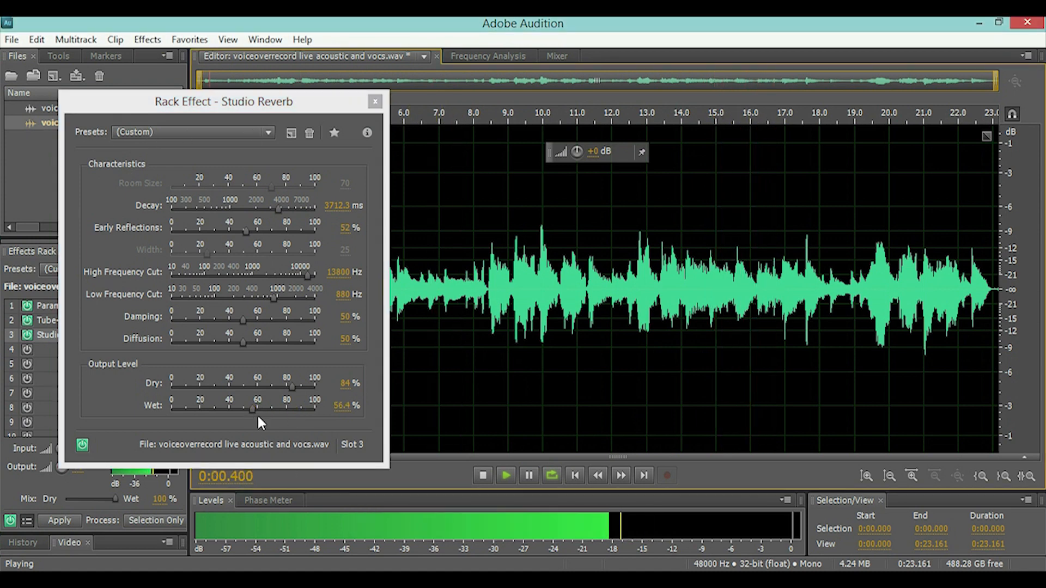
drag(250, 404, 201, 410)
Step: Set the reverb's decay to 4384.7 ms and its high frequency cut to 9557 Hz, and stop playback
drag(277, 209, 280, 207)
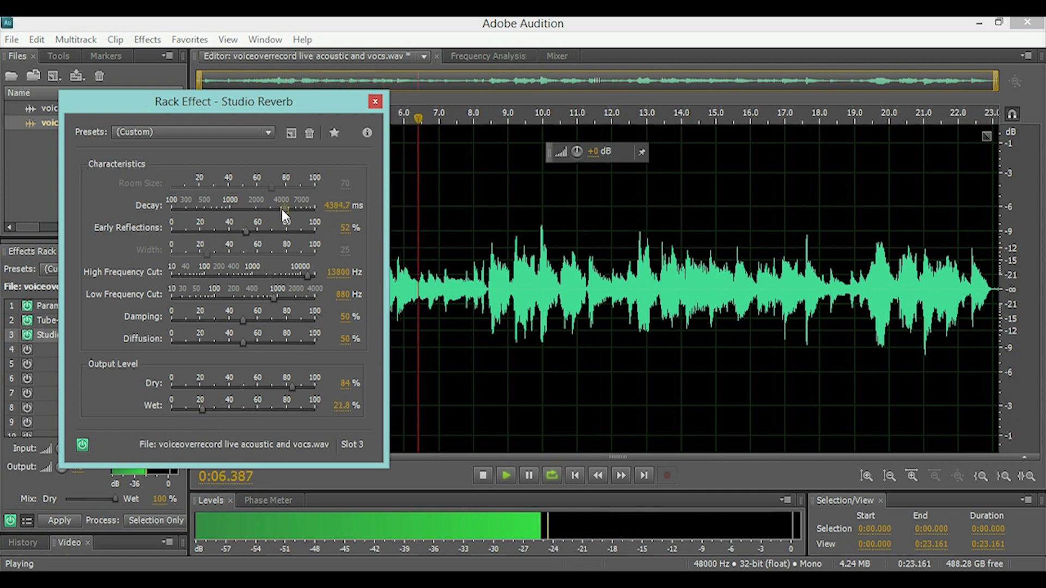
drag(303, 273, 299, 276)
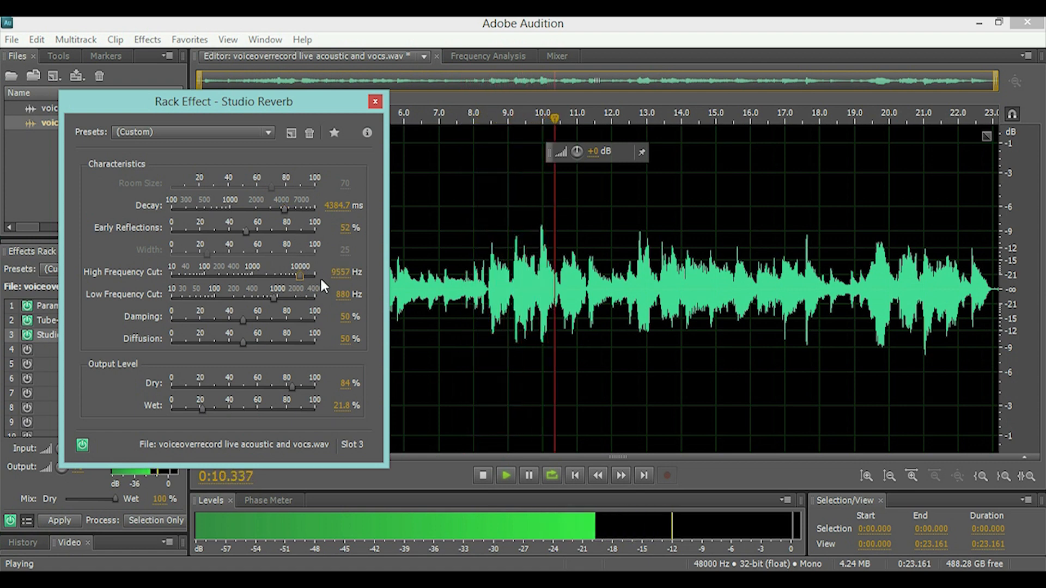
click(482, 476)
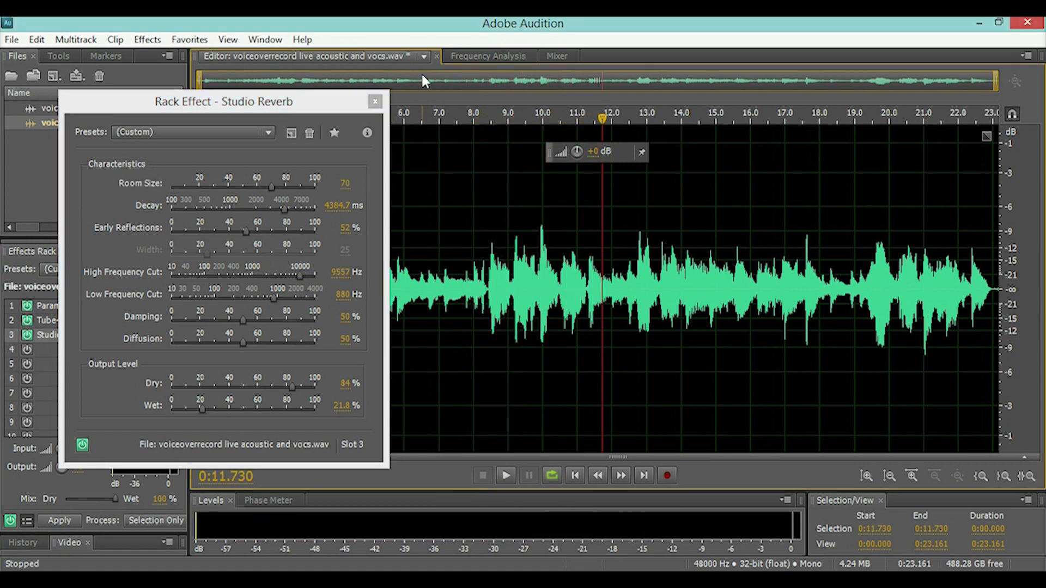
Step: Play from the start to compare the sound with the reverb bypassed and active, leave it on, and close its window
click(442, 119)
drag(442, 124, 3, 136)
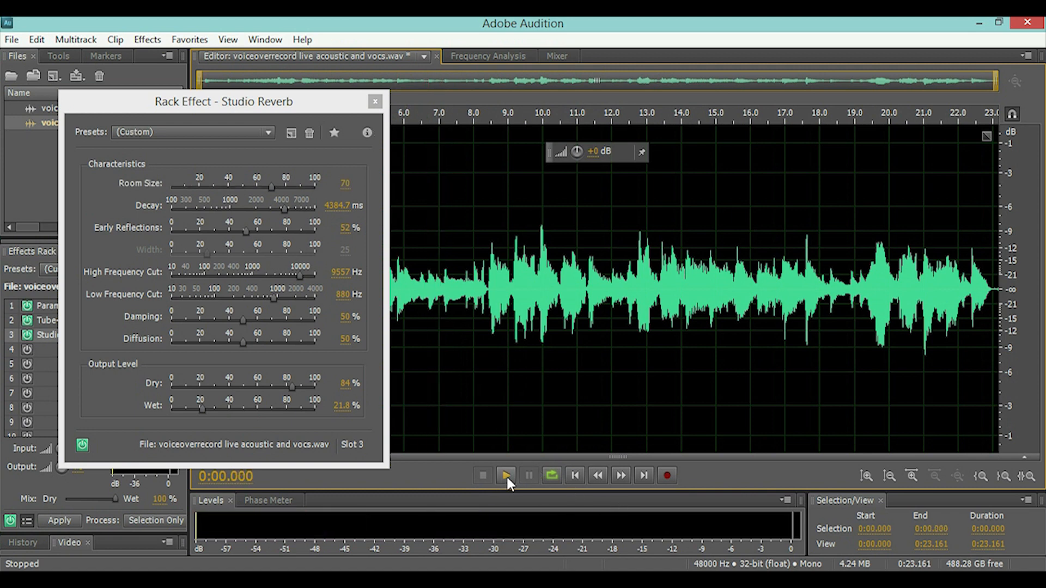
click(83, 444)
click(500, 476)
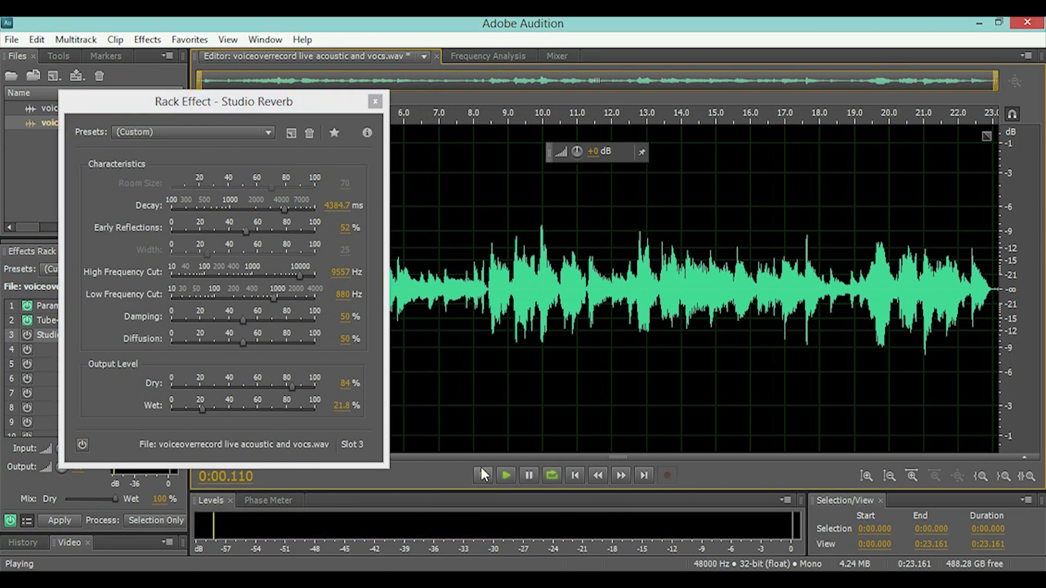
click(82, 445)
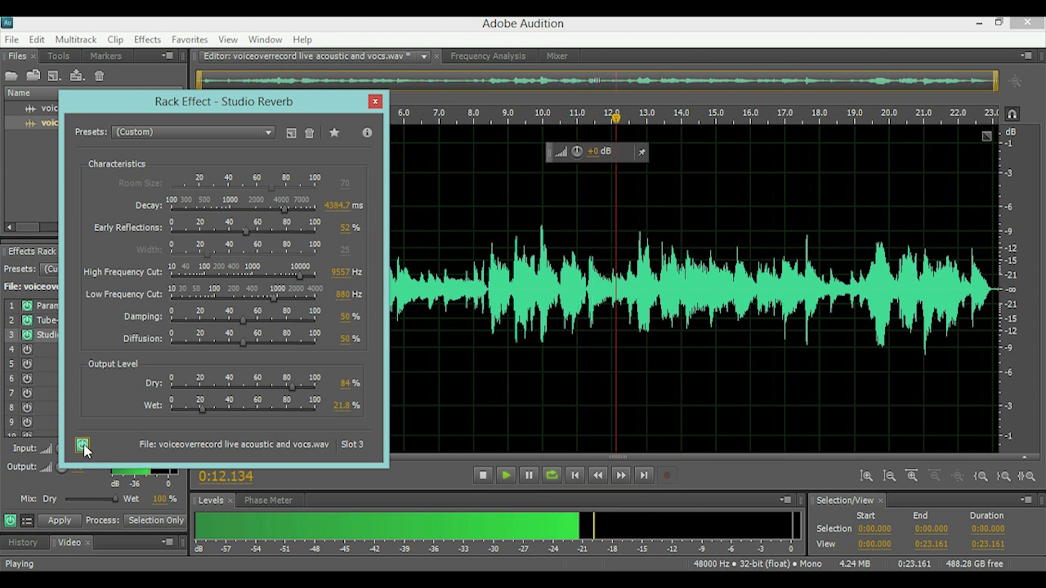
click(83, 443)
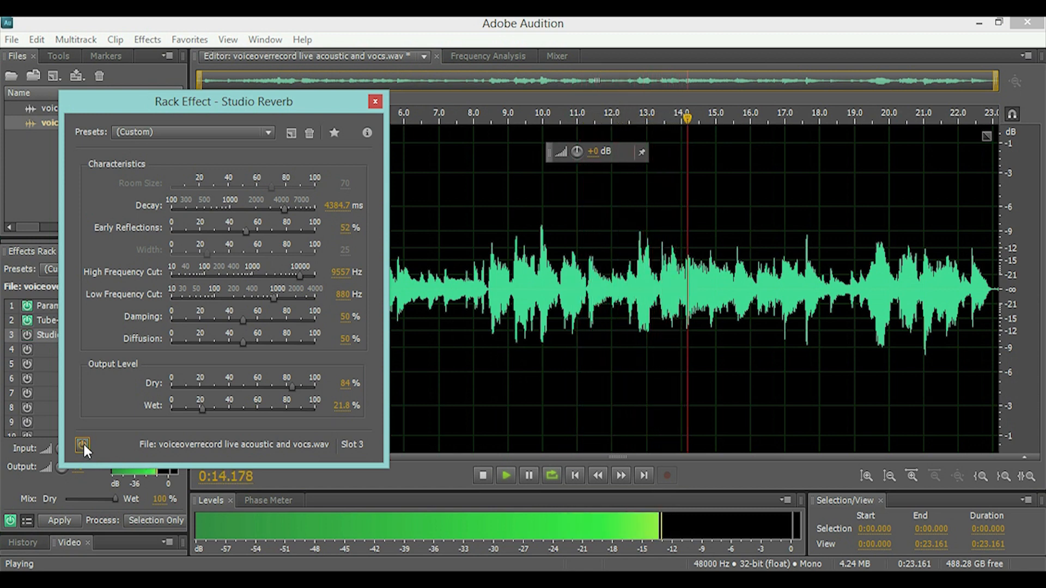
click(83, 443)
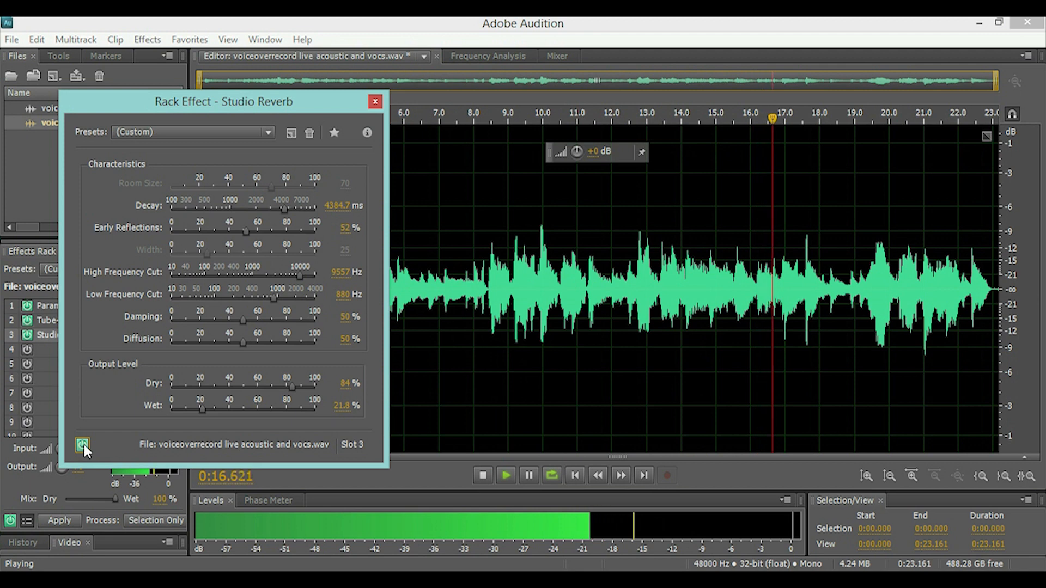
click(482, 474)
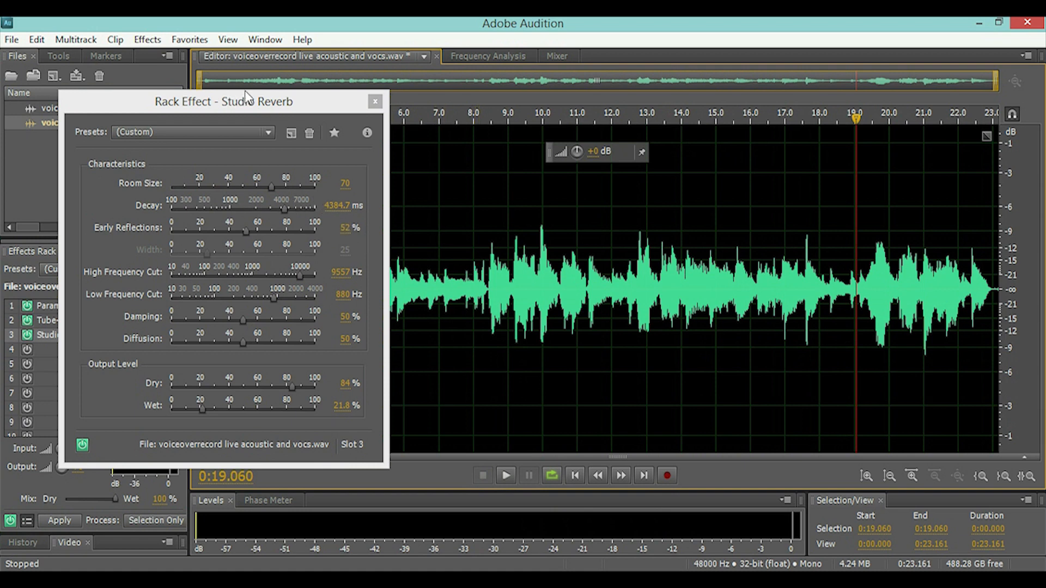
click(377, 101)
Step: Try amplifying the whole recording with the gain control floating over the waveform
click(315, 164)
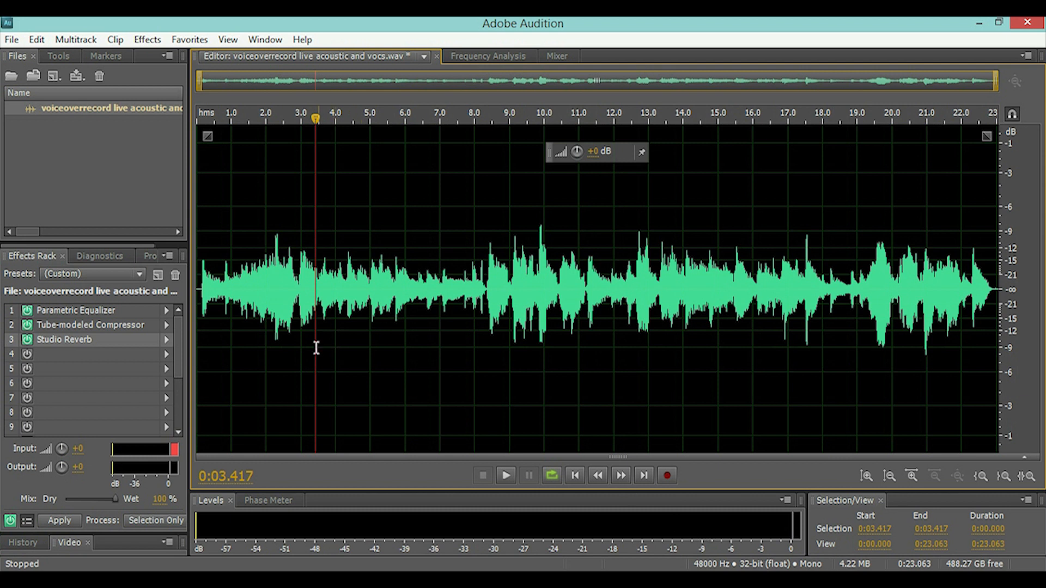
drag(578, 158, 594, 155)
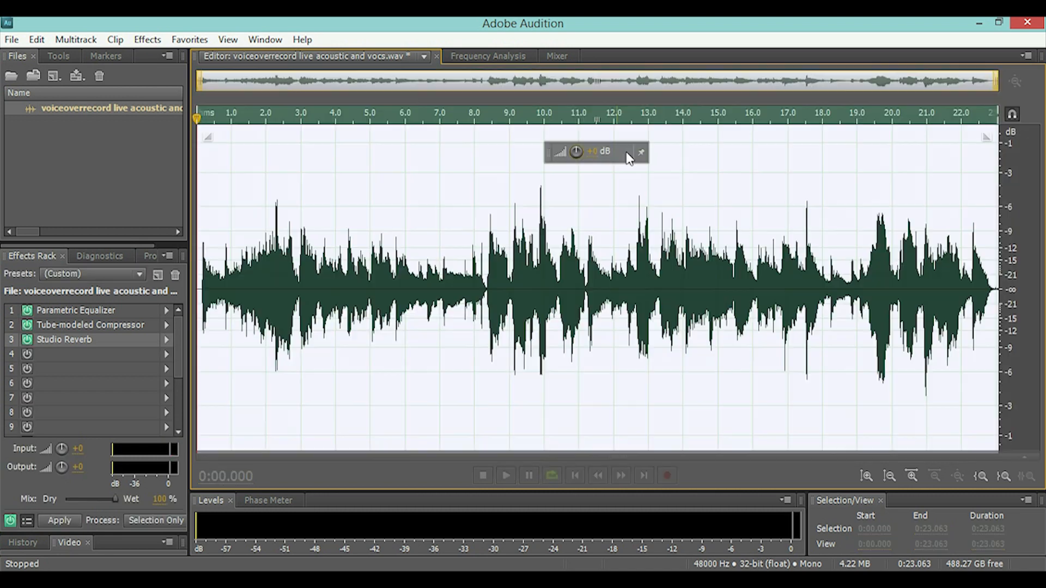
click(542, 263)
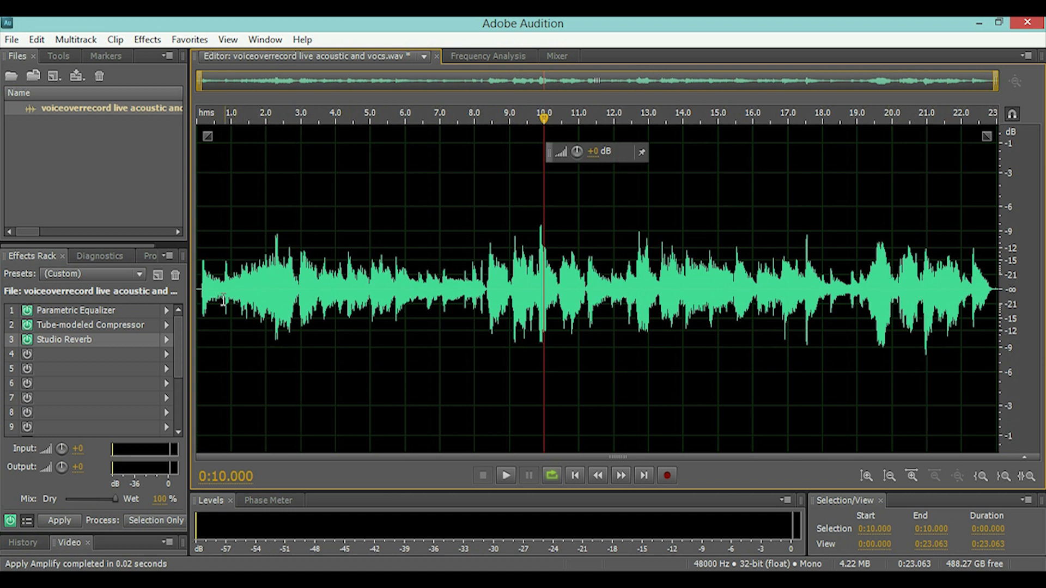
Step: Raise the effects rack's output gain to +10.2 dB and play from 9 seconds to check the peak level
drag(61, 467, 66, 465)
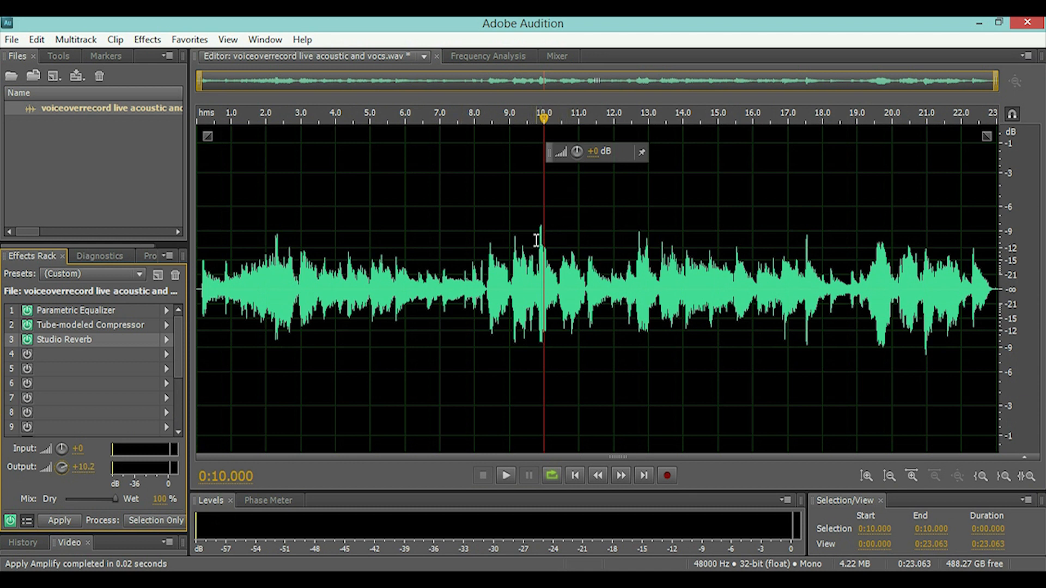
click(510, 244)
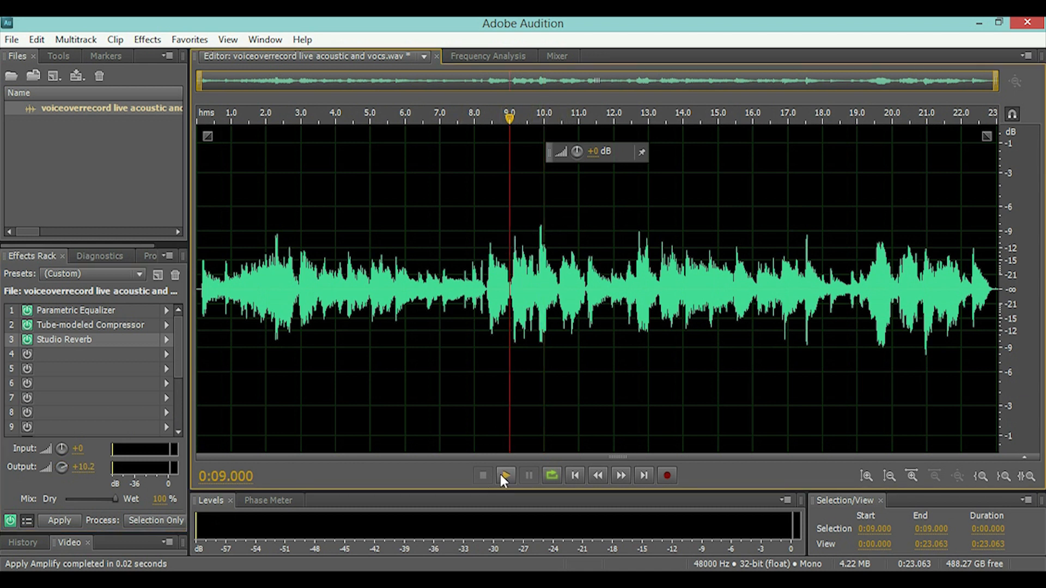
click(500, 475)
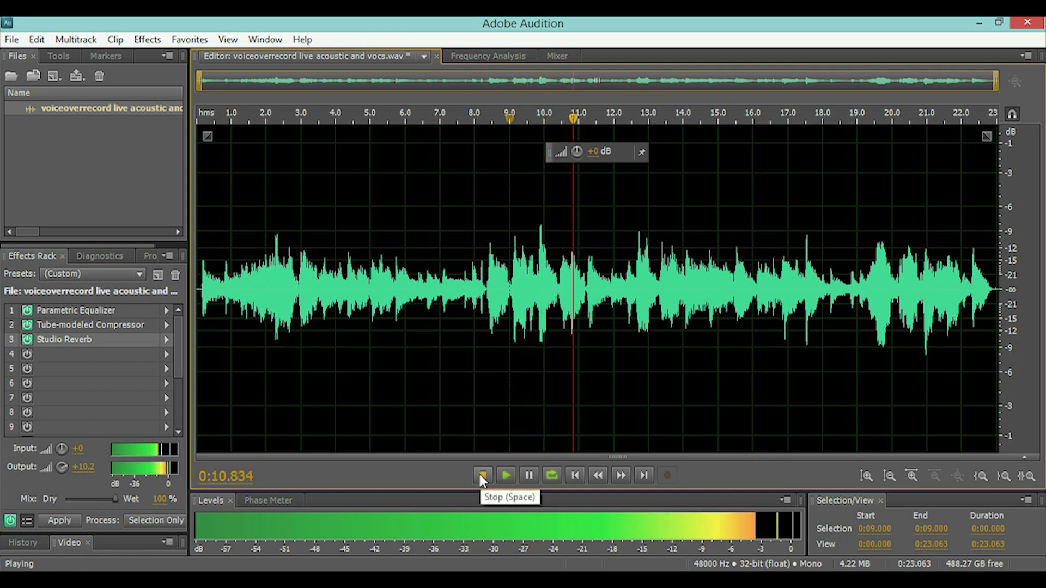
click(482, 476)
click(60, 467)
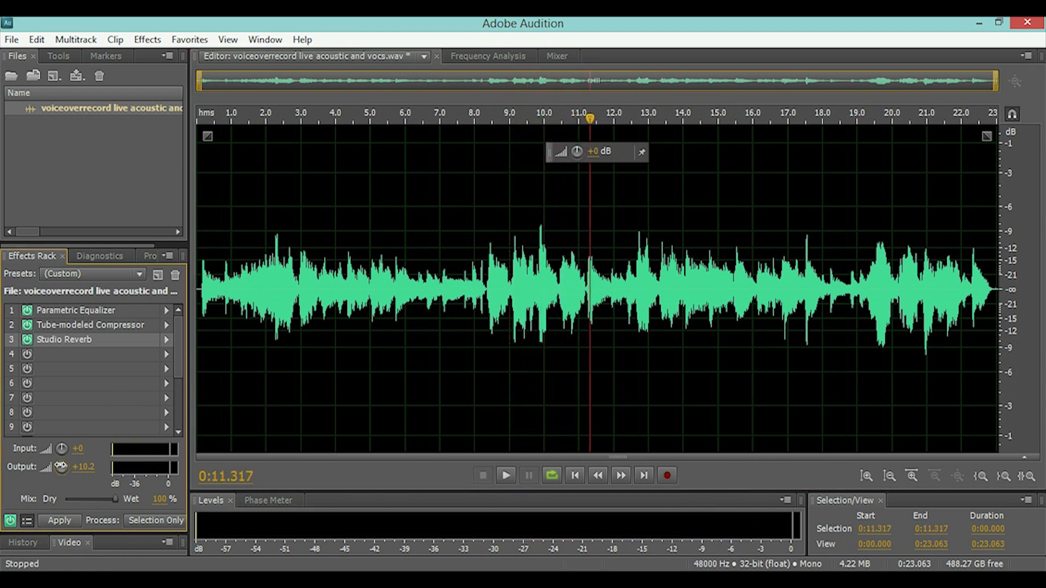
Step: Return the playhead to the start, play the recording through the effects rack to check its output level, and stop playback
drag(228, 120, 54, 119)
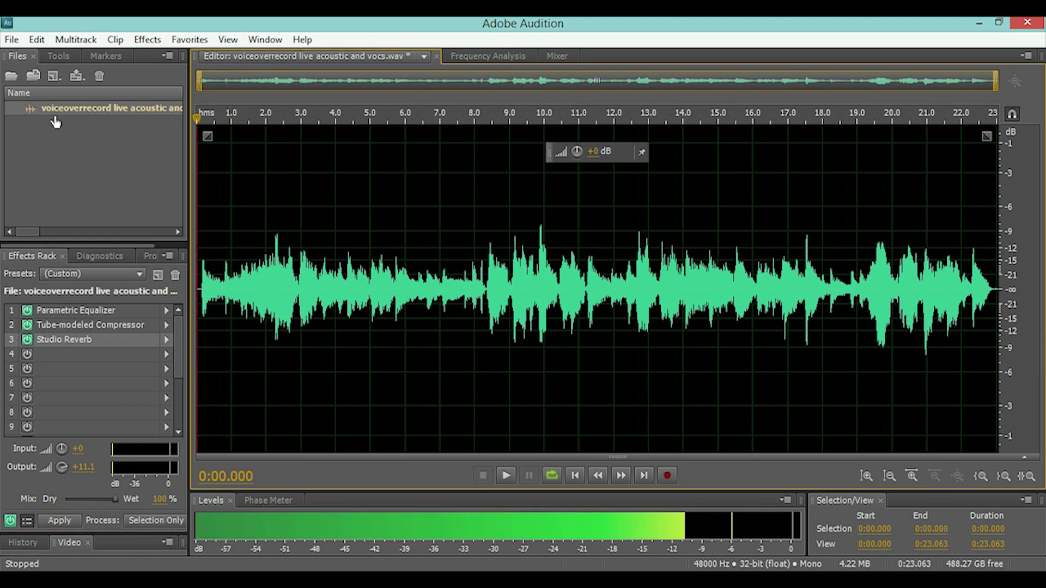
click(506, 476)
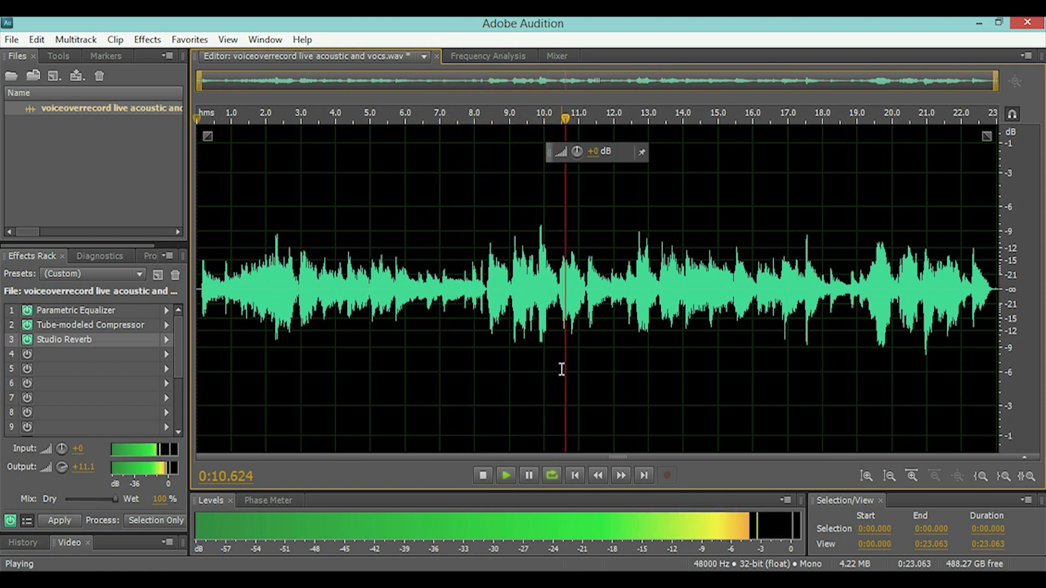
click(482, 474)
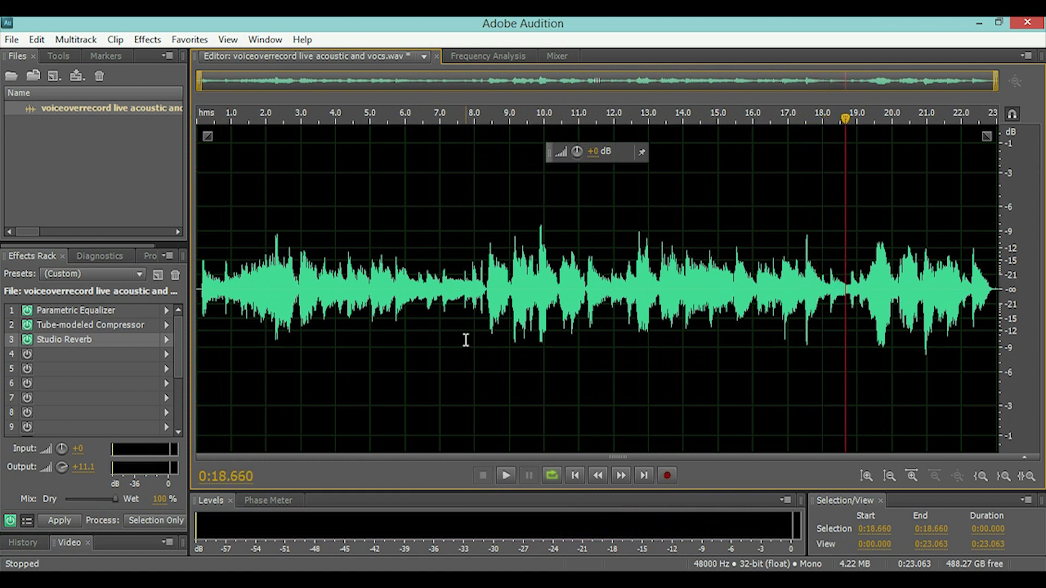
Step: Compare the unprocessed recording with the version running through the equalizer, compressor and reverb, playing each from the start
click(498, 479)
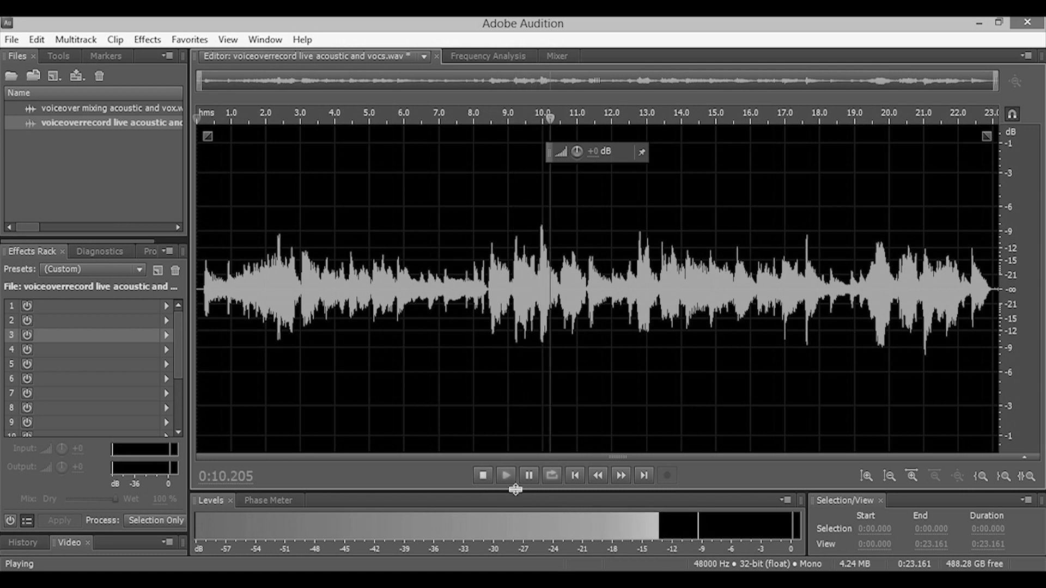
click(482, 475)
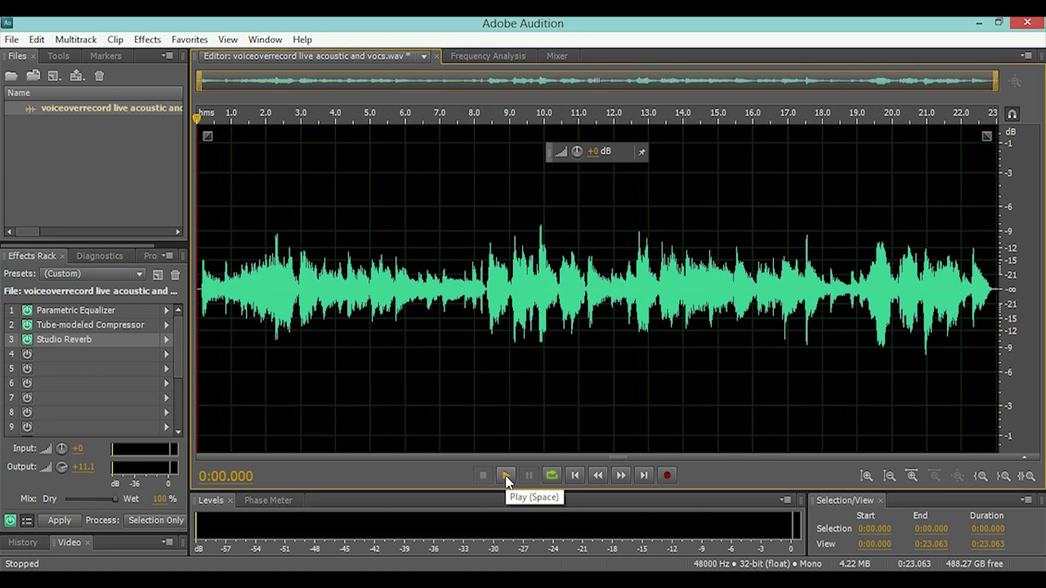
click(506, 476)
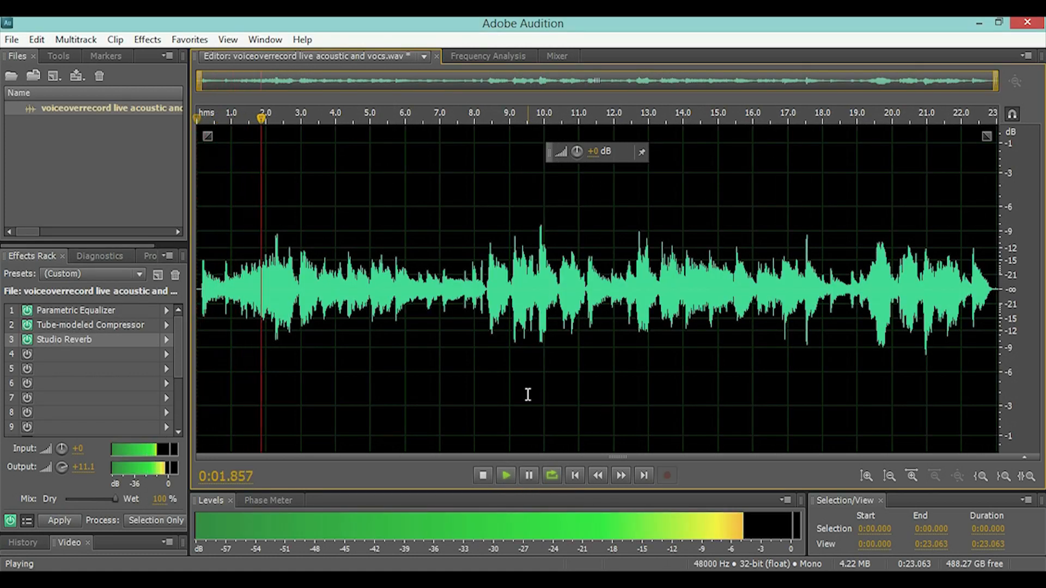